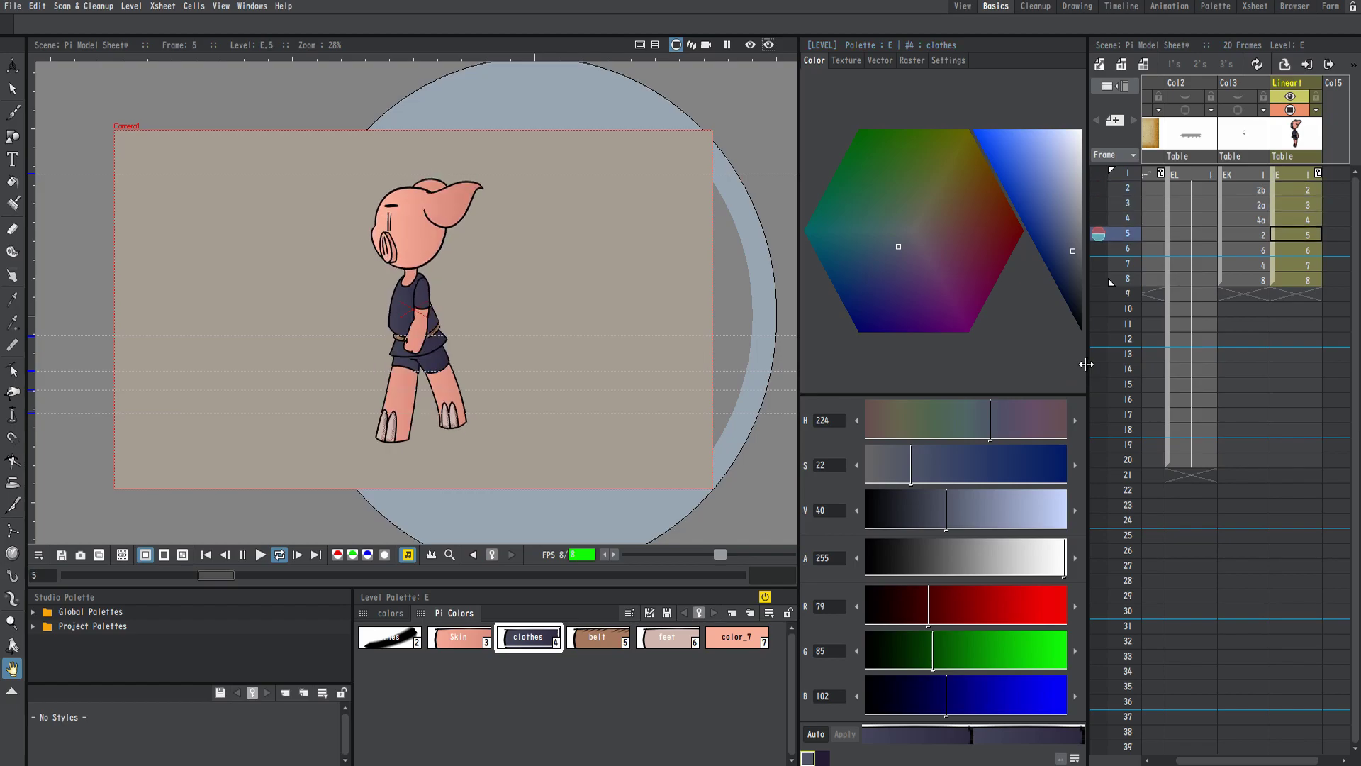
Step: Widen the xsheet, pause the walk cycle at frame 6, and switch to the Timeline room
{"action": "left_click_drag", "start_coordinate": [1088, 343], "coordinate": [946, 343]}
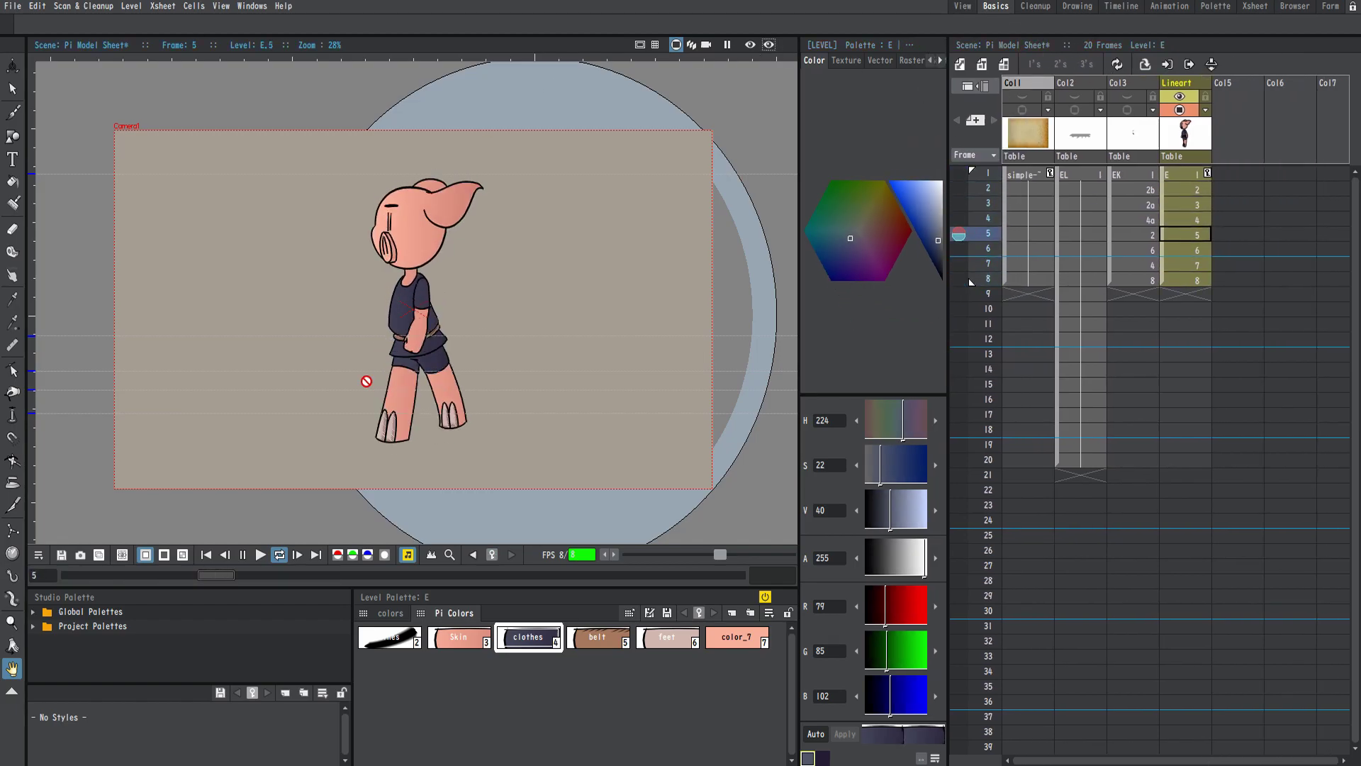
{"action": "left_click", "coordinate": [283, 553]}
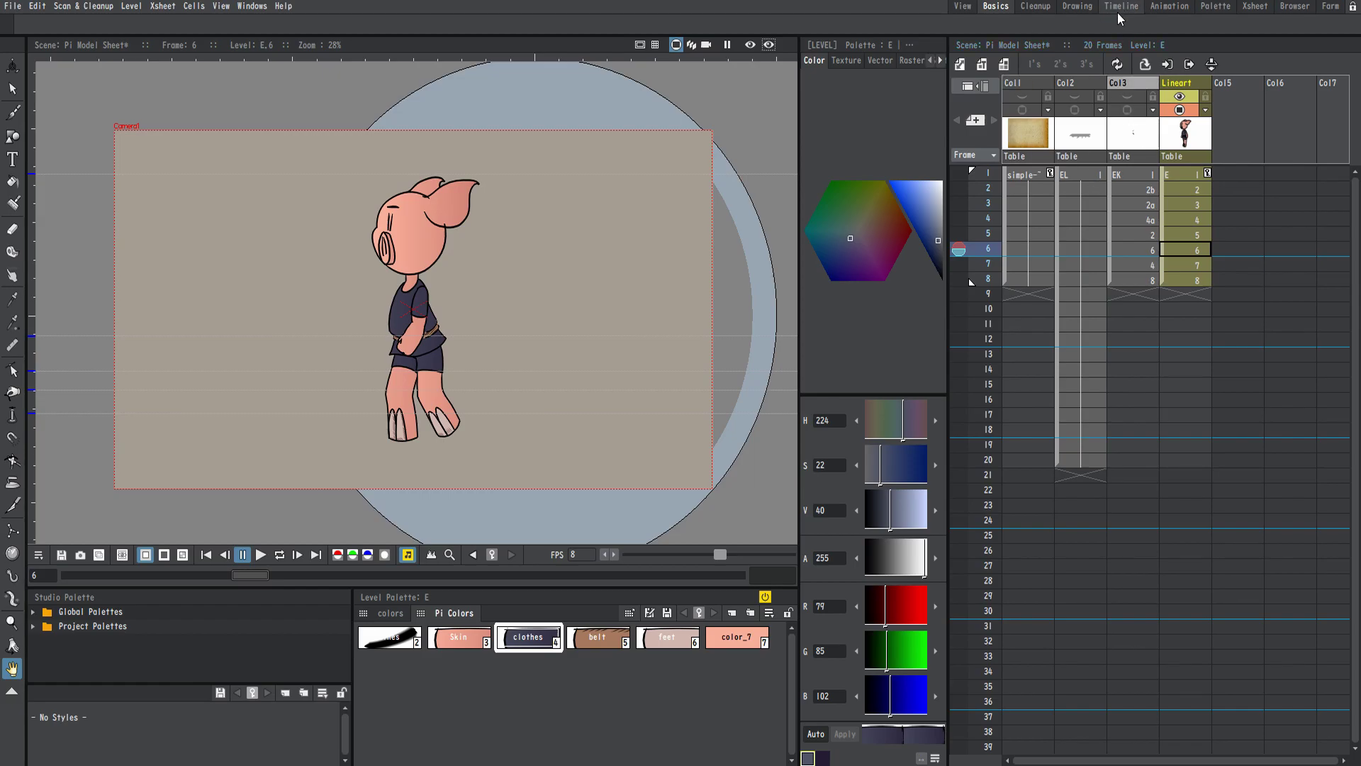
{"action": "left_click", "coordinate": [1121, 12]}
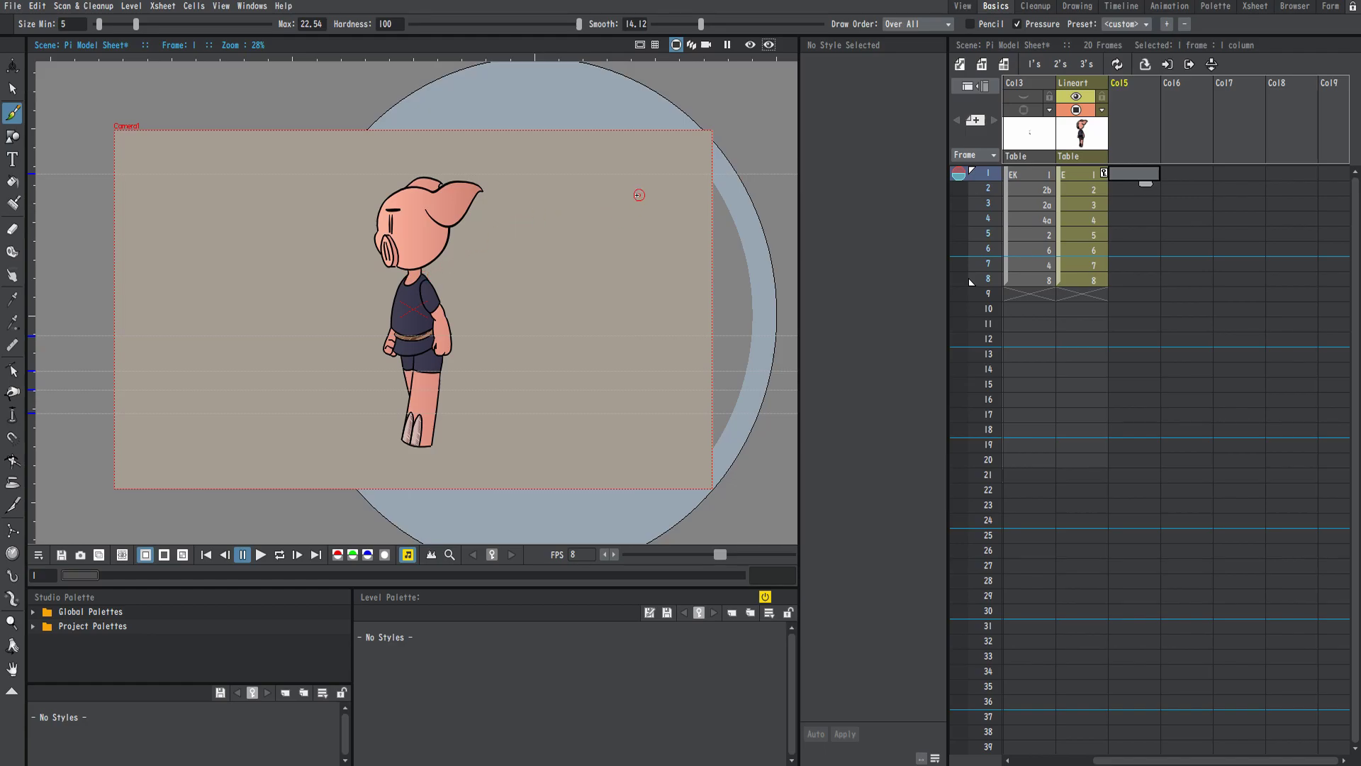
Step: Sketch a test circle on frame 1 and keep Drawing Autocreation on Use Xsheet as Animation Sheet
{"action": "mouse_move", "coordinate": [637, 193]}
{"action": "left_mouse_down"}
{"action": "mouse_move", "coordinate": [648, 254]}
{"action": "mouse_move", "coordinate": [665, 208]}
{"action": "left_mouse_up"}
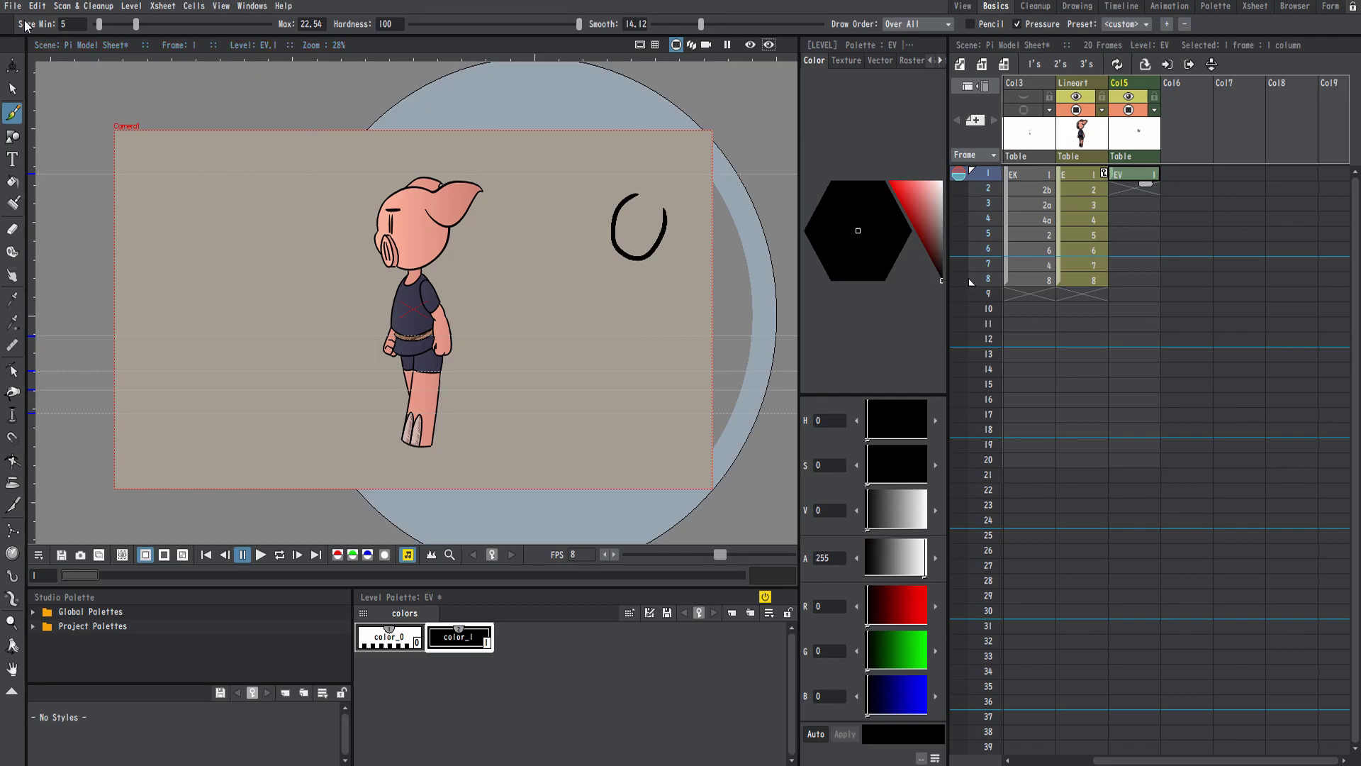
{"action": "left_click", "coordinate": [12, 6]}
{"action": "left_click", "coordinate": [43, 517]}
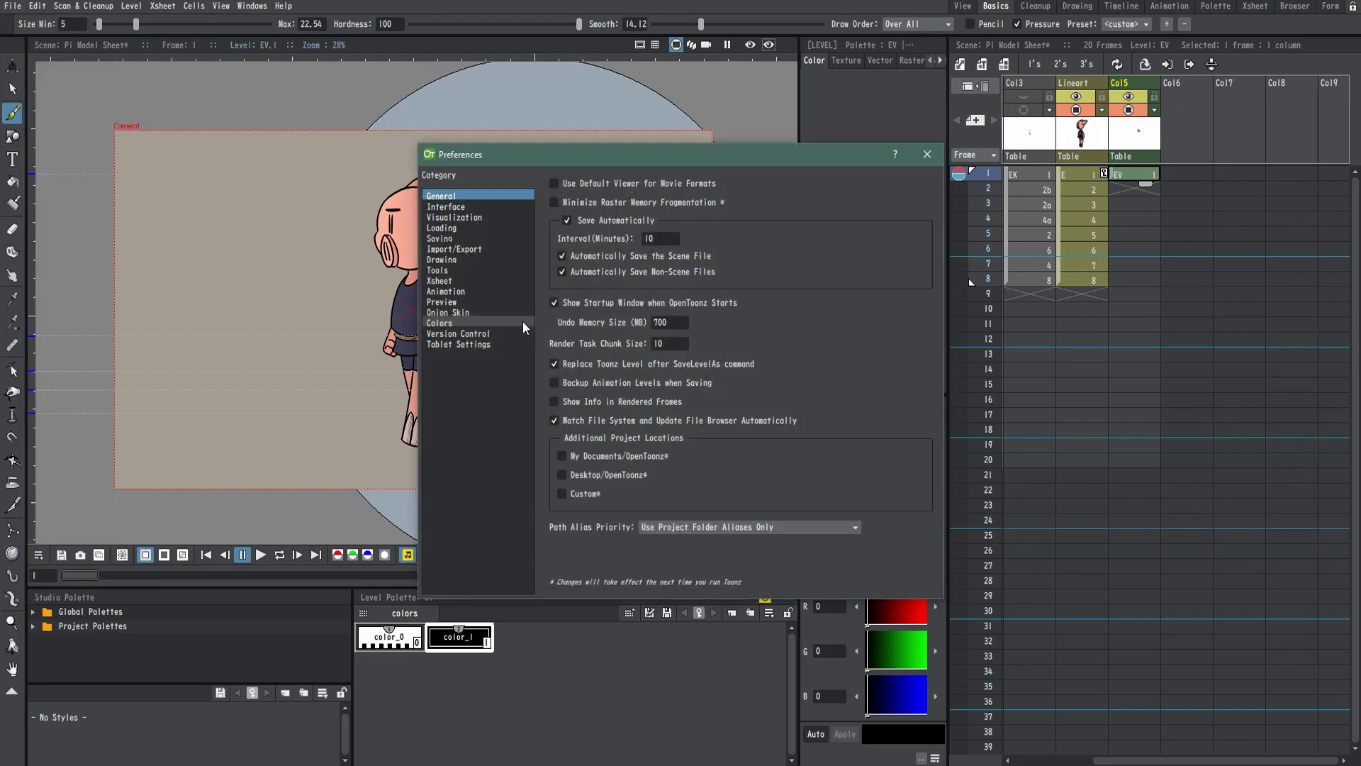
{"action": "left_click", "coordinate": [466, 261]}
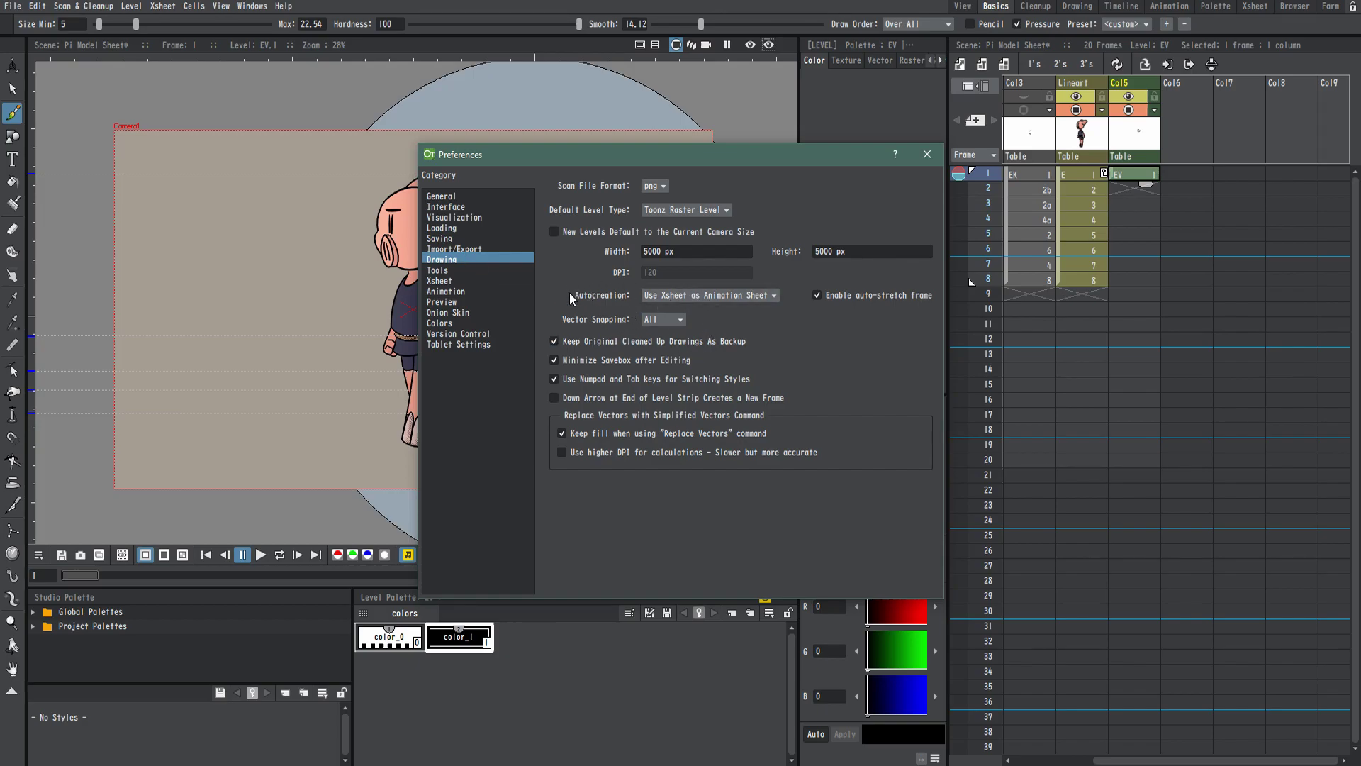
{"action": "left_click", "coordinate": [677, 296]}
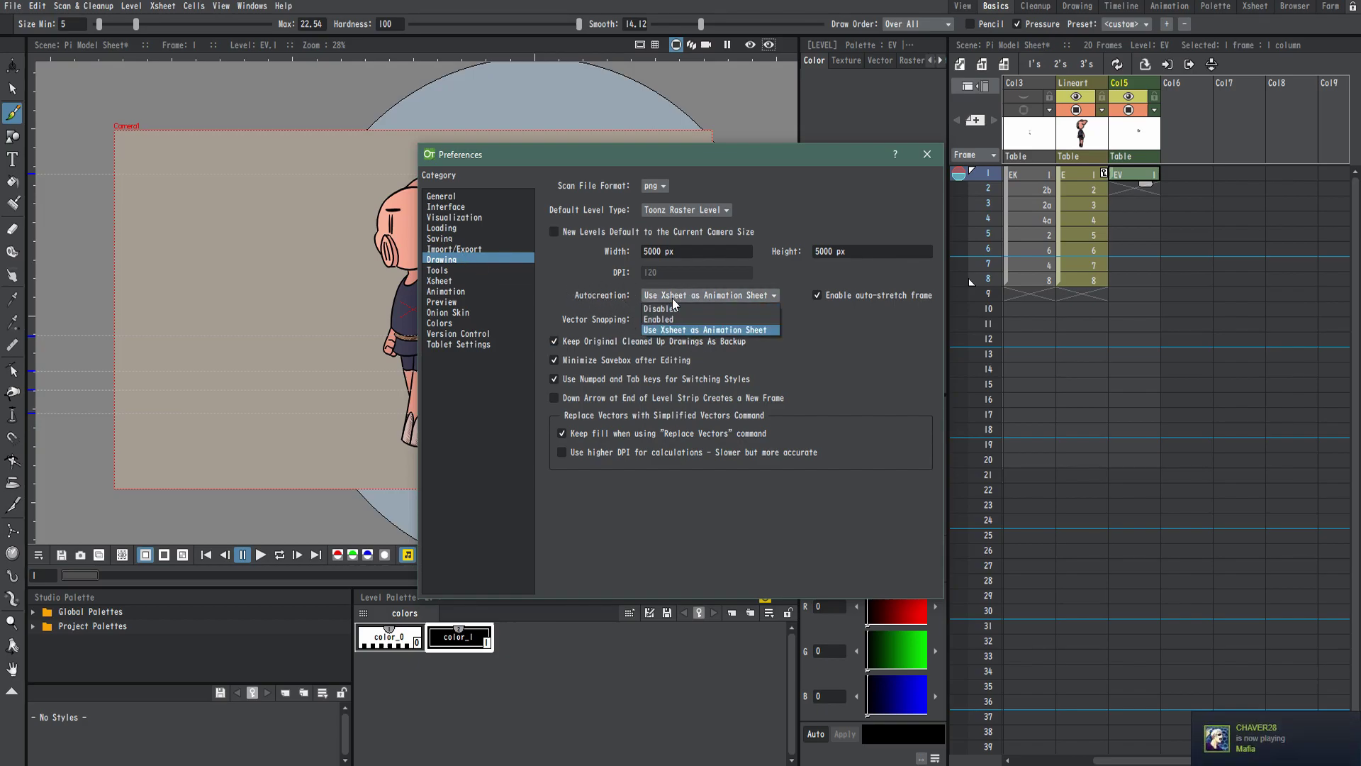
{"action": "left_click", "coordinate": [685, 331]}
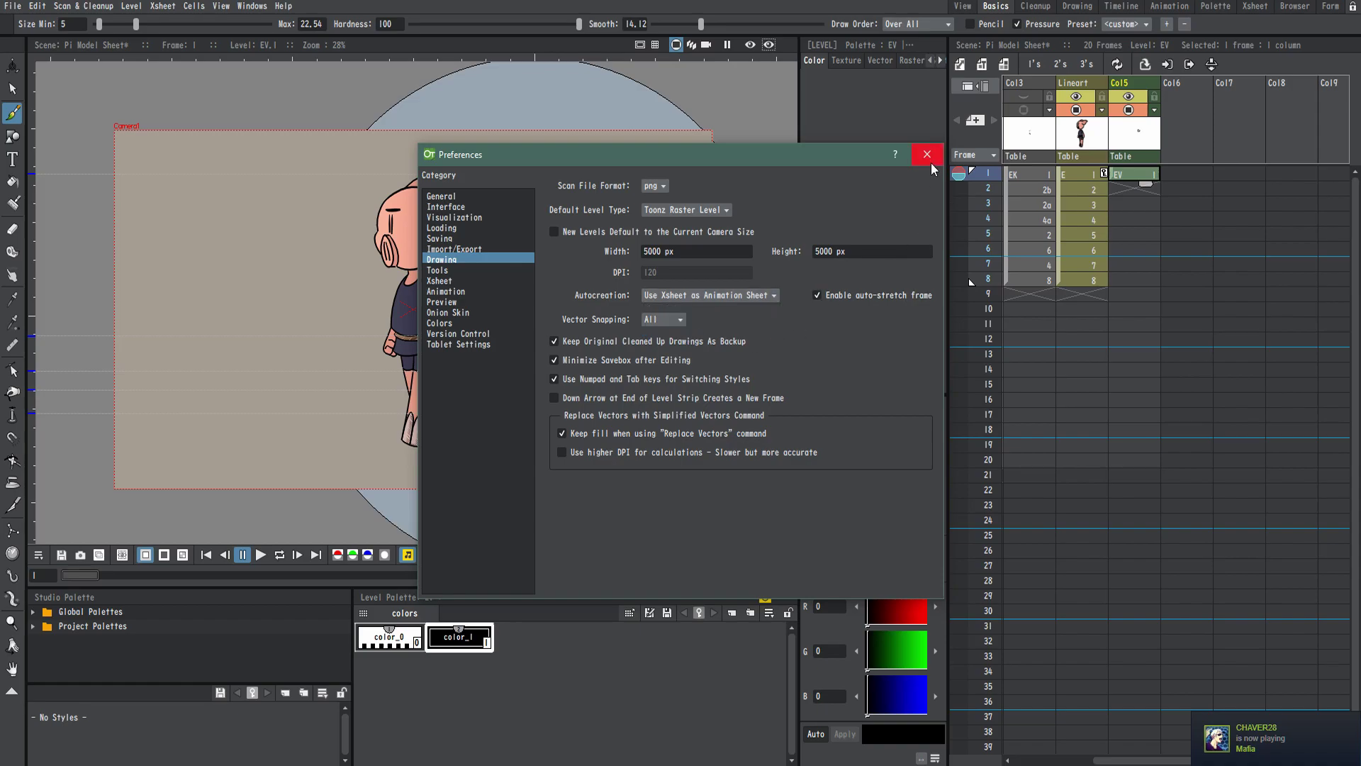
Step: Draw a looped test stroke on frame 2 of the EV column
{"action": "left_click", "coordinate": [927, 154]}
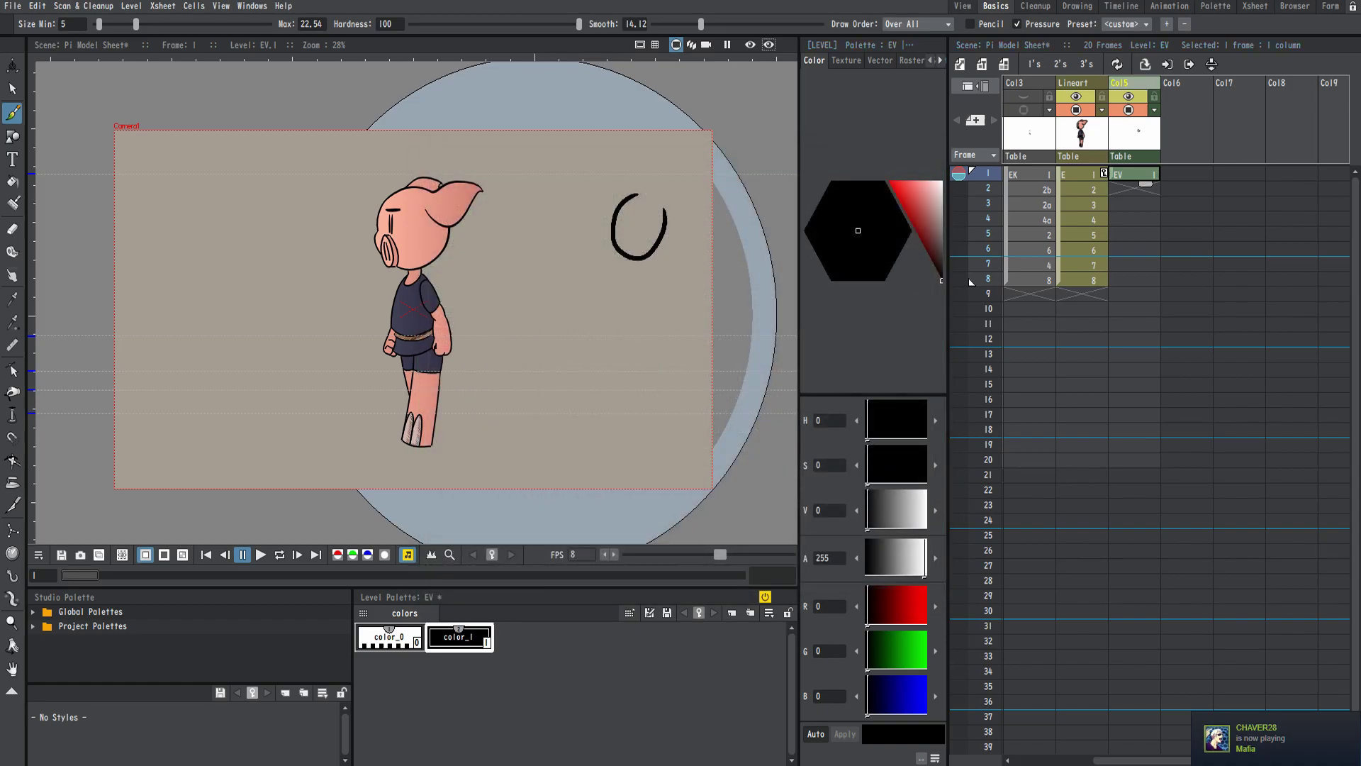
{"action": "left_click", "coordinate": [1137, 189]}
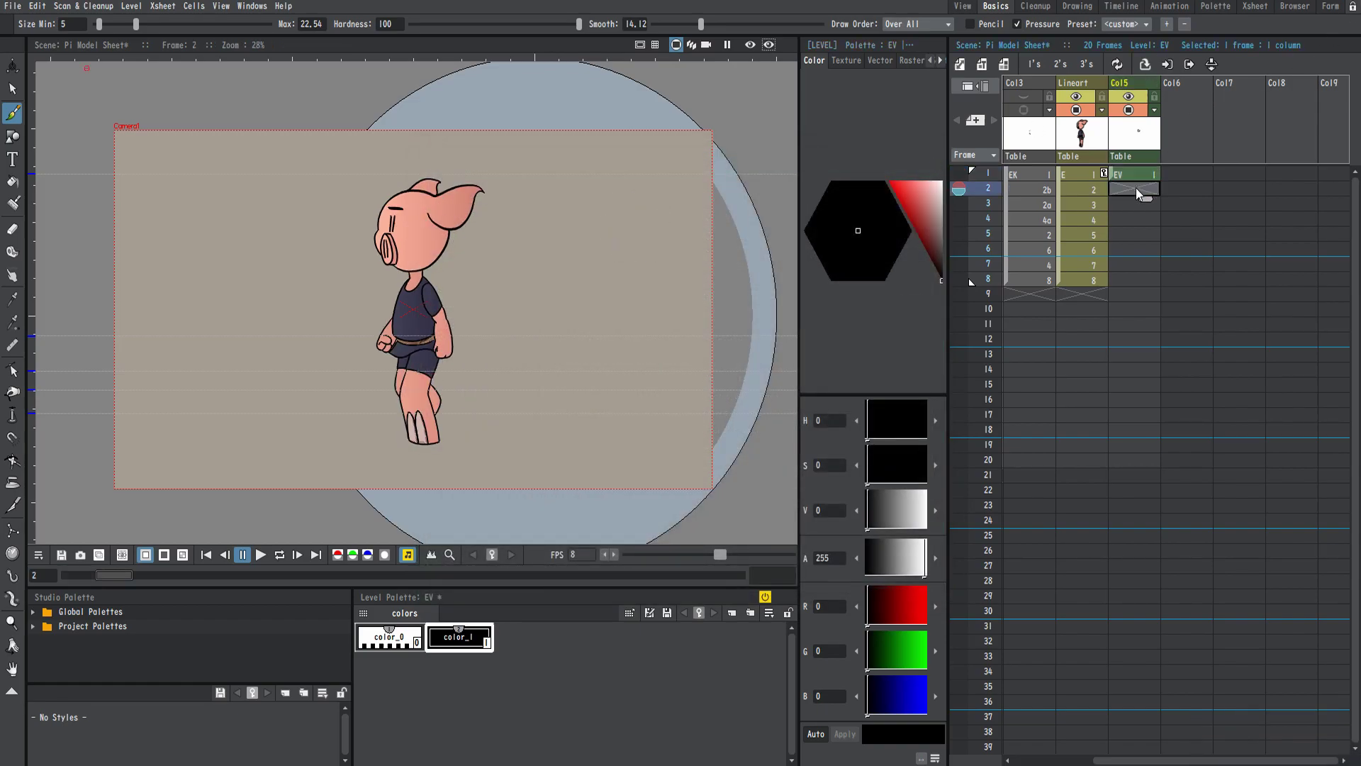
{"action": "mouse_move", "coordinate": [238, 207]}
{"action": "left_mouse_down"}
{"action": "mouse_move", "coordinate": [263, 316]}
{"action": "mouse_move", "coordinate": [160, 263]}
{"action": "mouse_move", "coordinate": [170, 313]}
{"action": "left_mouse_up"}
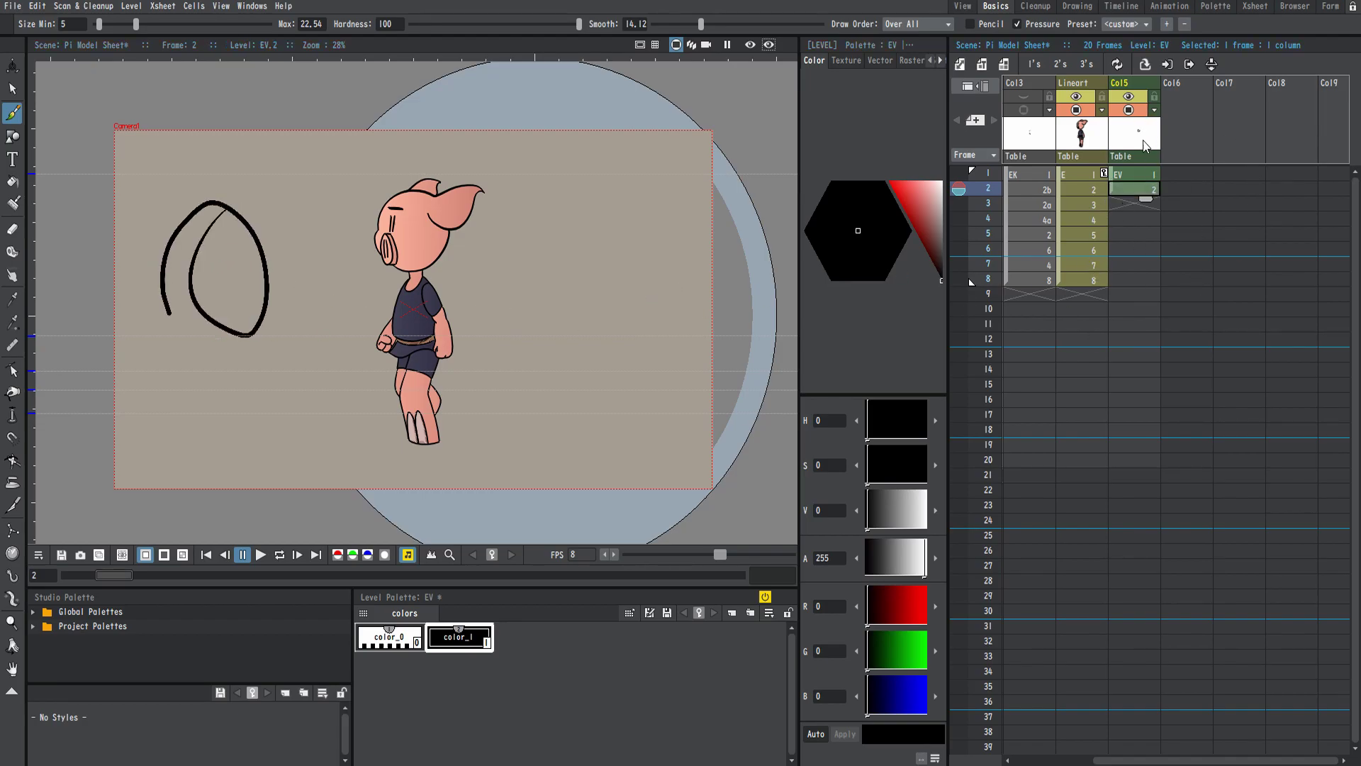
Step: Undo the test EV drawings and briefly bring up the floating Command Bar over the xsheet
{"action": "key", "text": "ctrl+z"}
{"action": "left_click", "coordinate": [253, 8]}
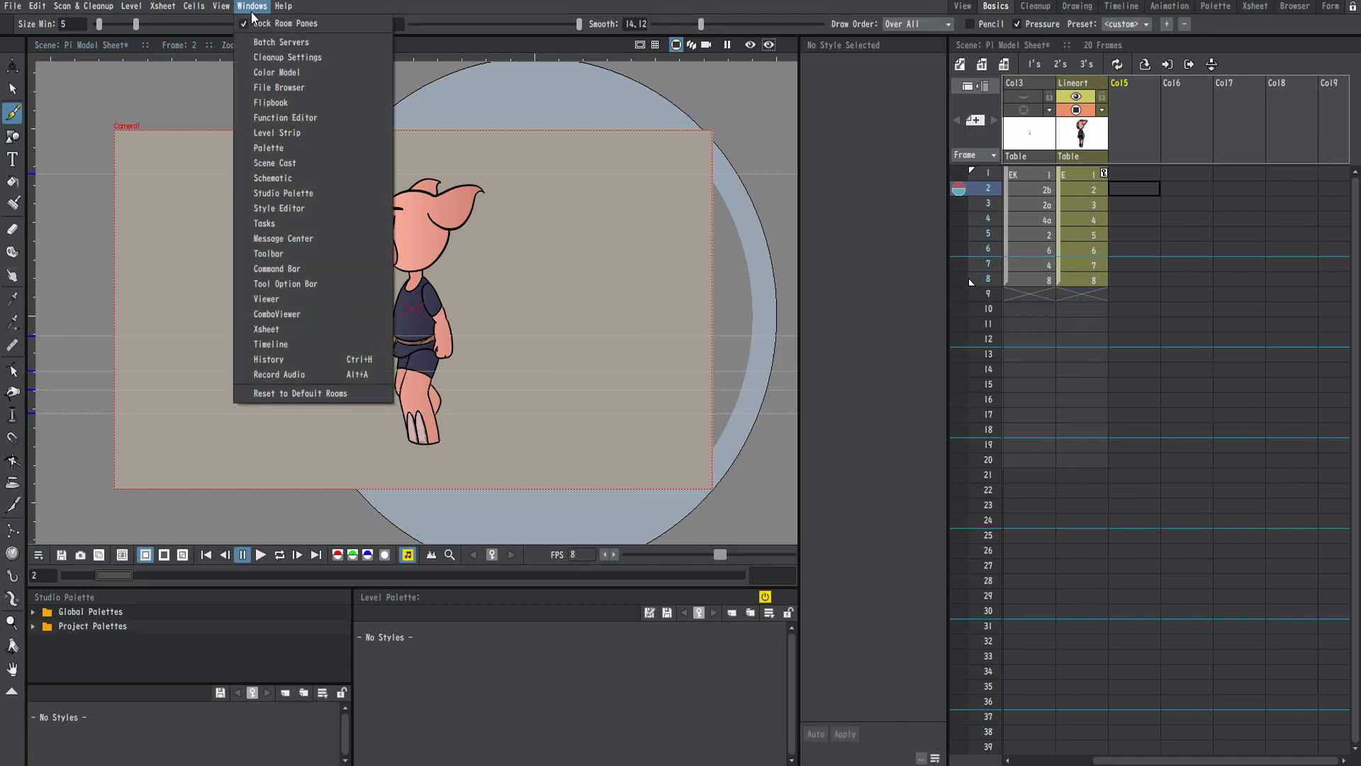
{"action": "left_click", "coordinate": [309, 270]}
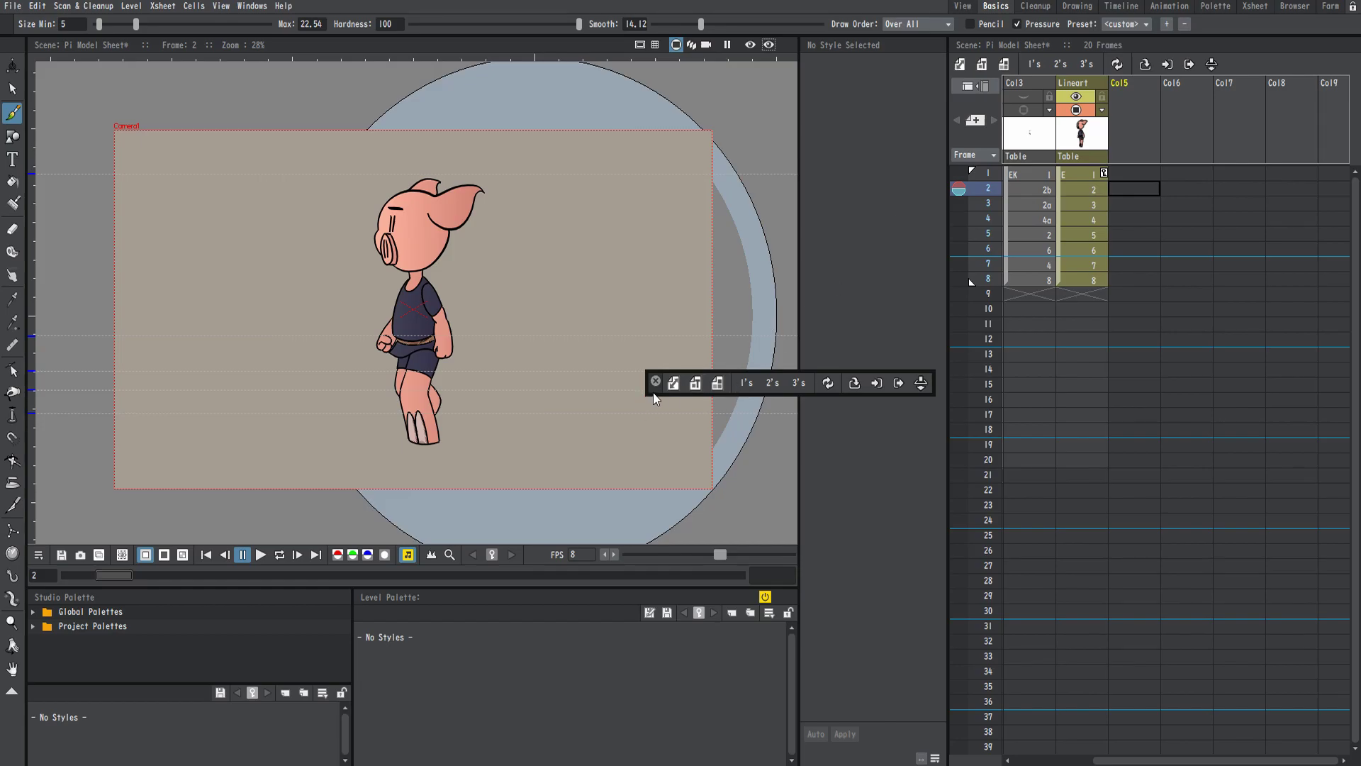
{"action": "left_click_drag", "start_coordinate": [651, 392], "coordinate": [956, 133]}
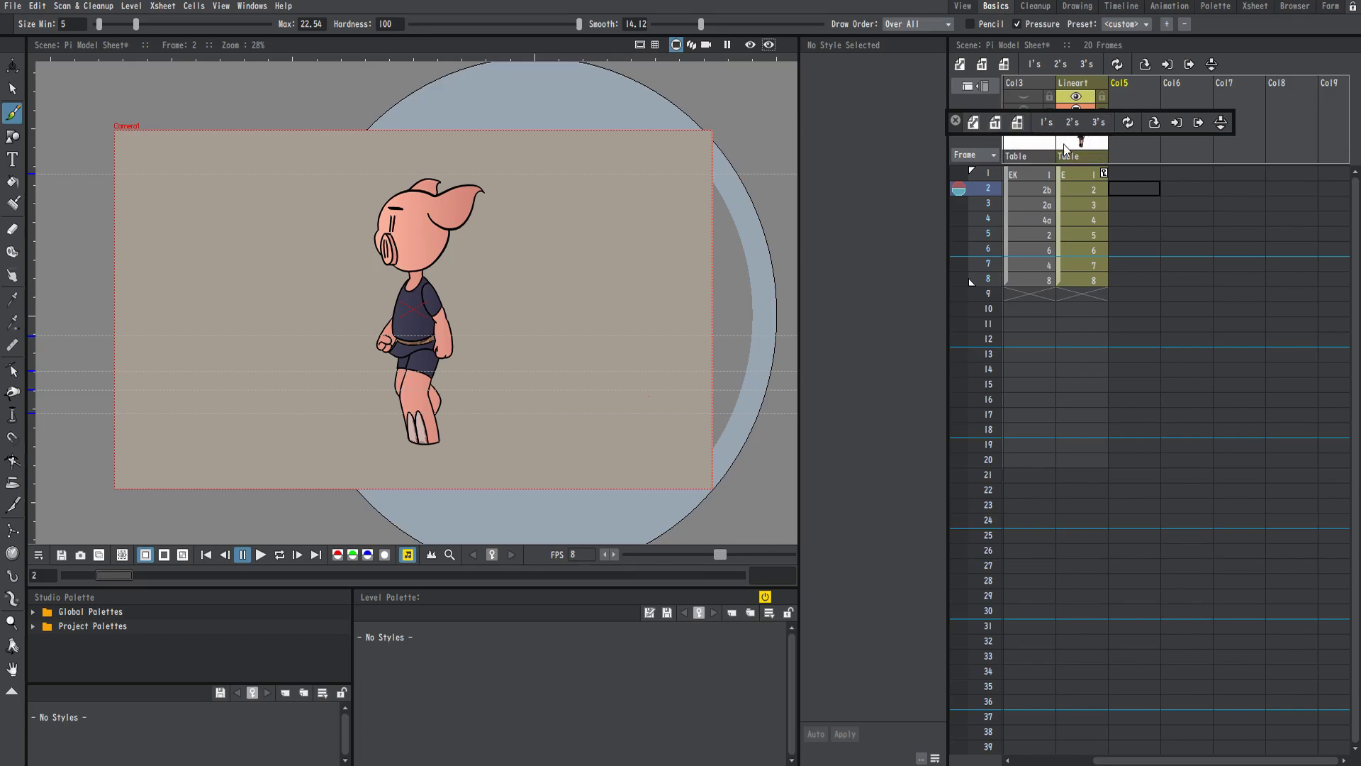
{"action": "left_click", "coordinate": [956, 122]}
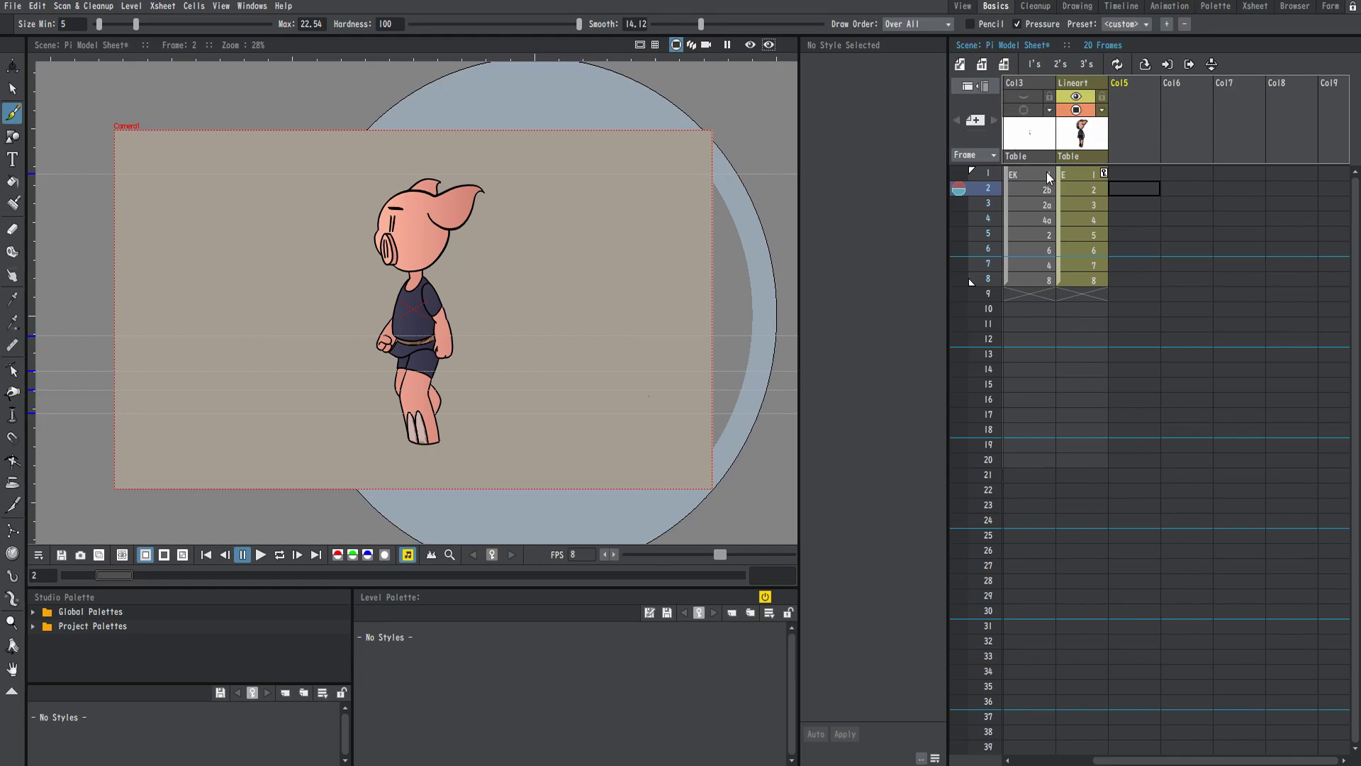
Step: Reframe Lineart cells 1–8 on 3's and play the cycle on loop
{"action": "left_click_drag", "start_coordinate": [1082, 176], "coordinate": [1089, 290]}
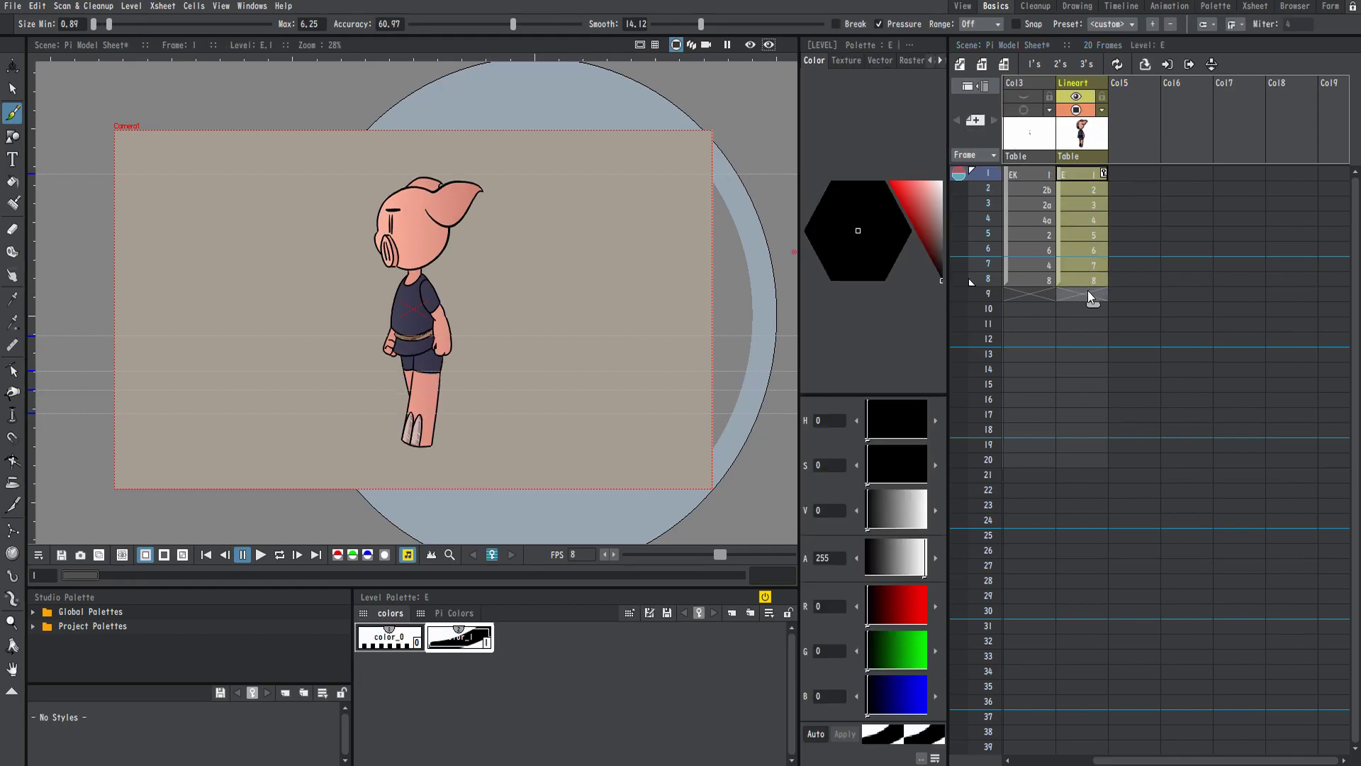
{"action": "left_click", "coordinate": [1087, 64]}
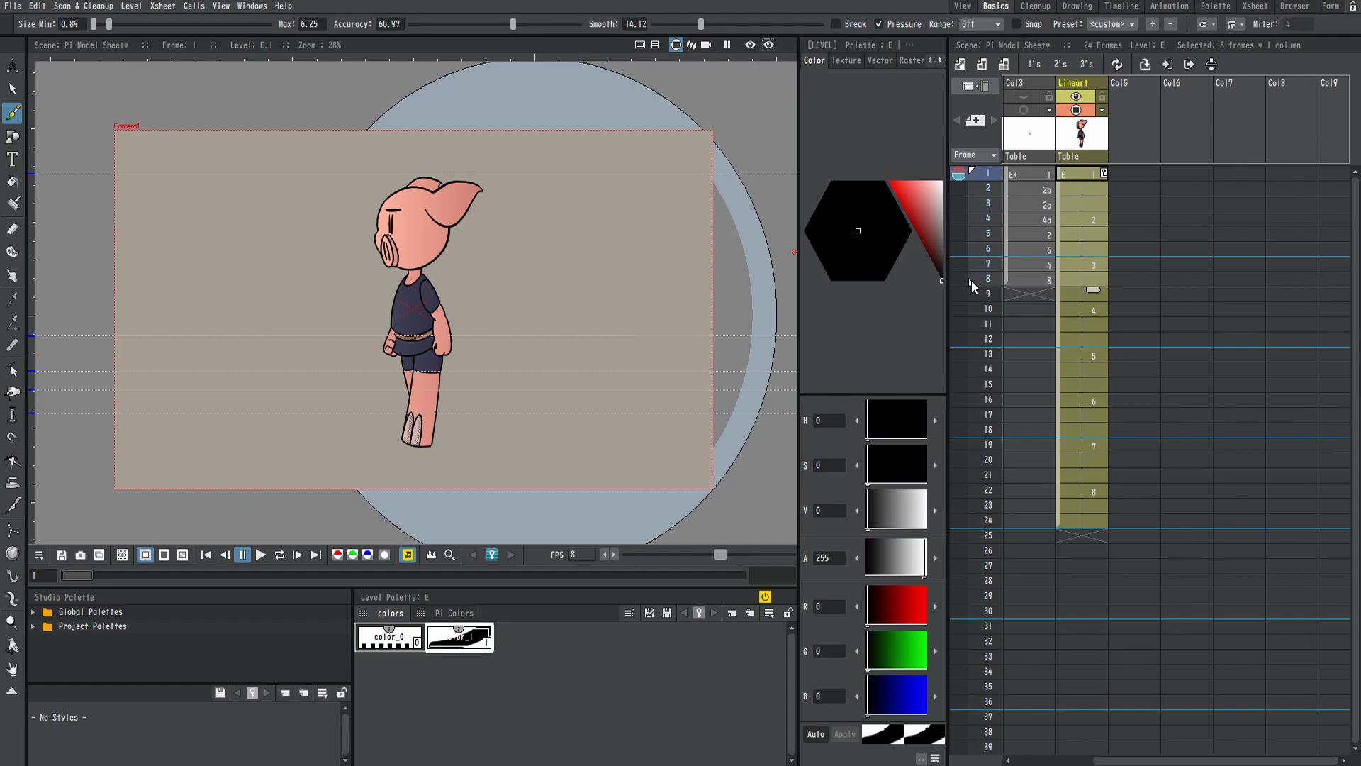
{"action": "left_click", "coordinate": [280, 555]}
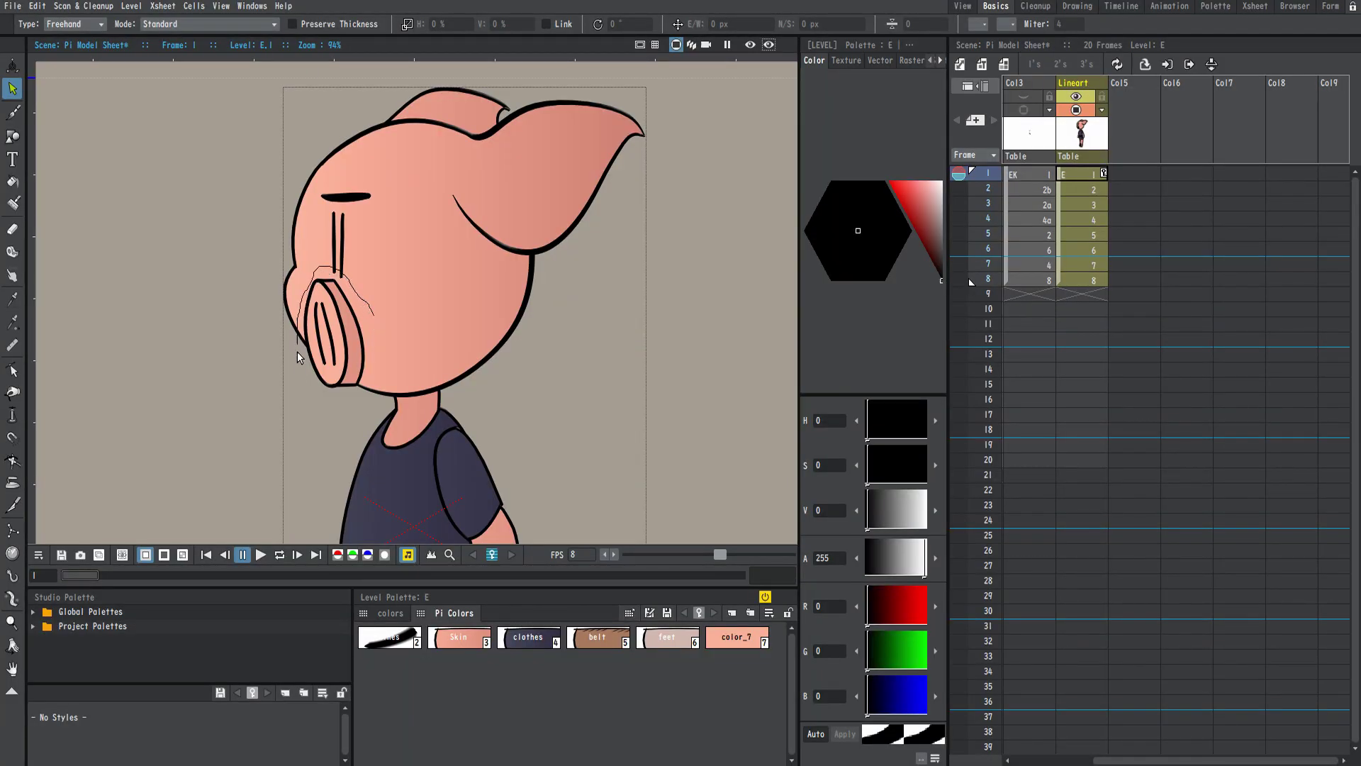
Step: Lasso the snout strokes and step through Skin, clothes and belt styles back to the line style
{"action": "left_click_drag", "start_coordinate": [389, 333], "coordinate": [382, 318]}
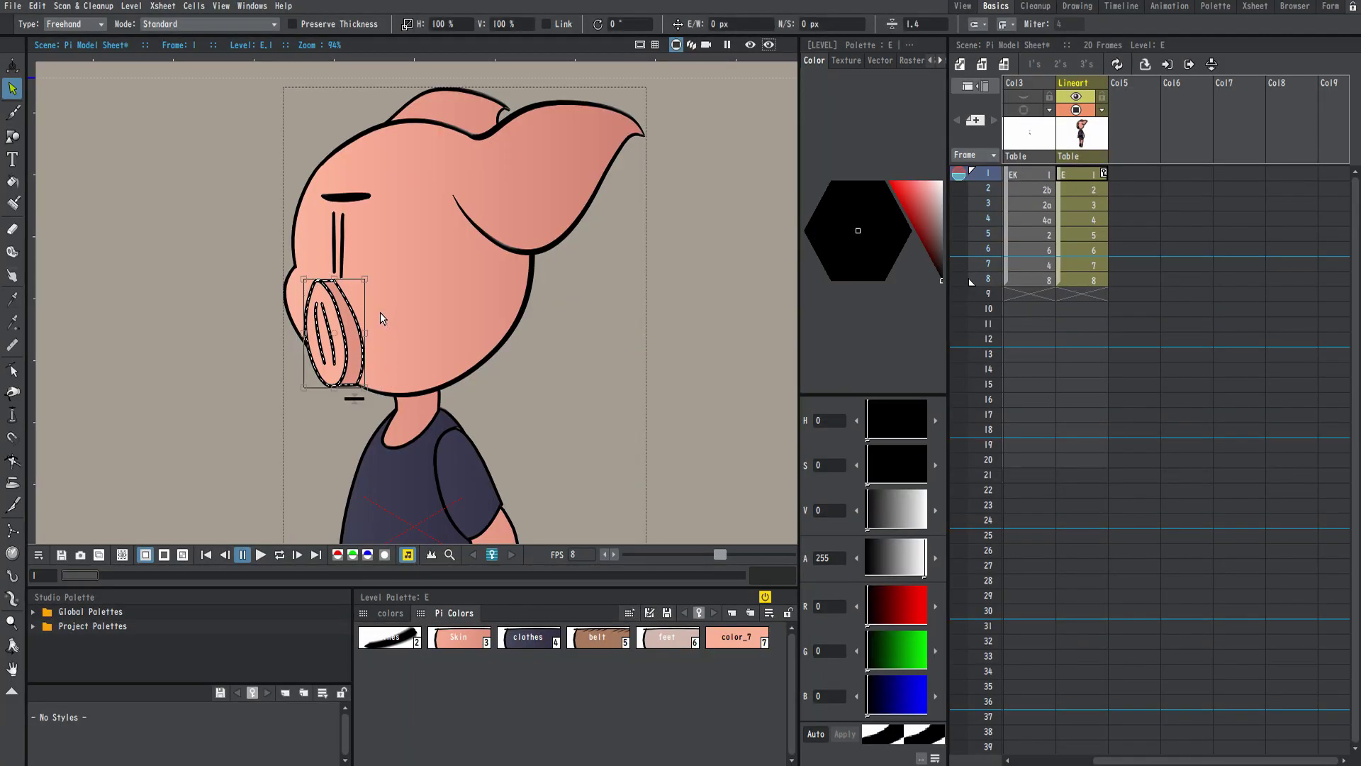
{"action": "left_click", "coordinate": [479, 644]}
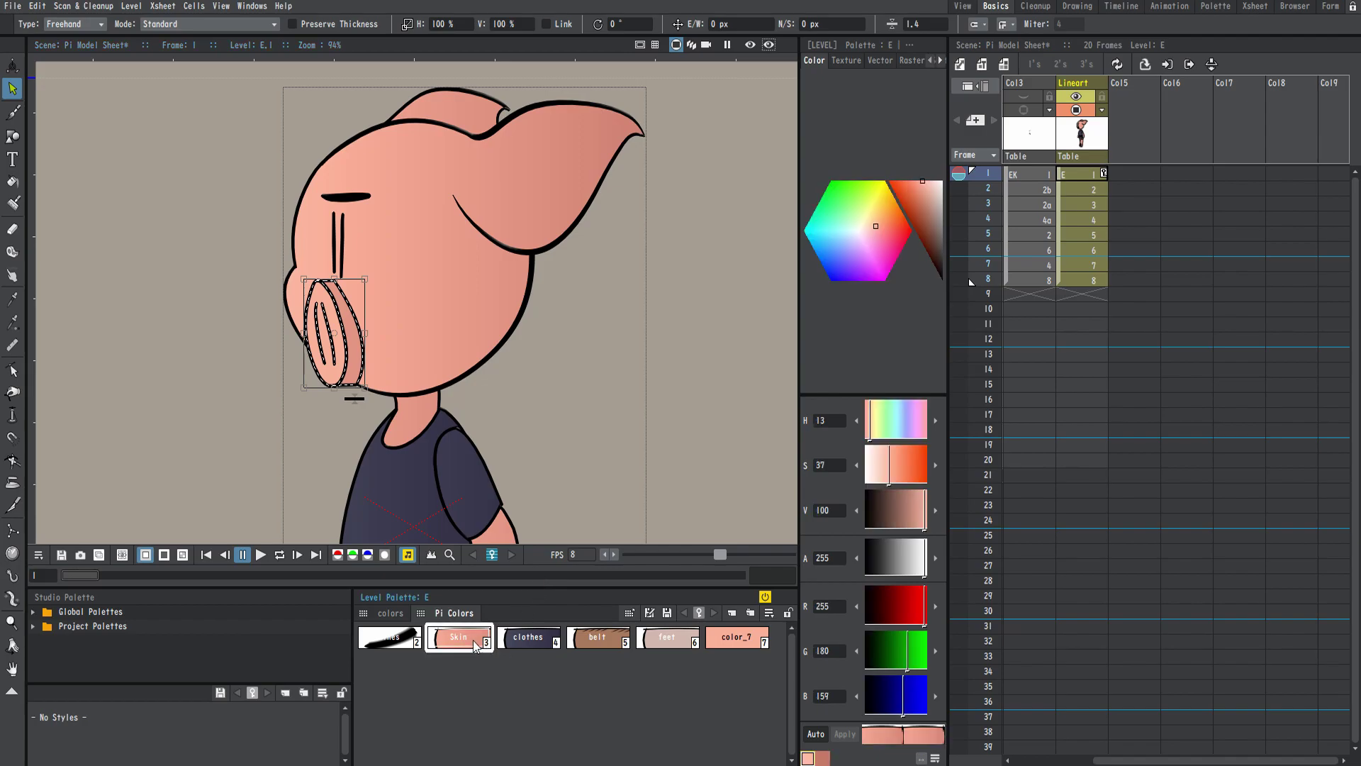
{"action": "left_click", "coordinate": [528, 644]}
{"action": "left_click", "coordinate": [595, 642]}
{"action": "left_click", "coordinate": [410, 643]}
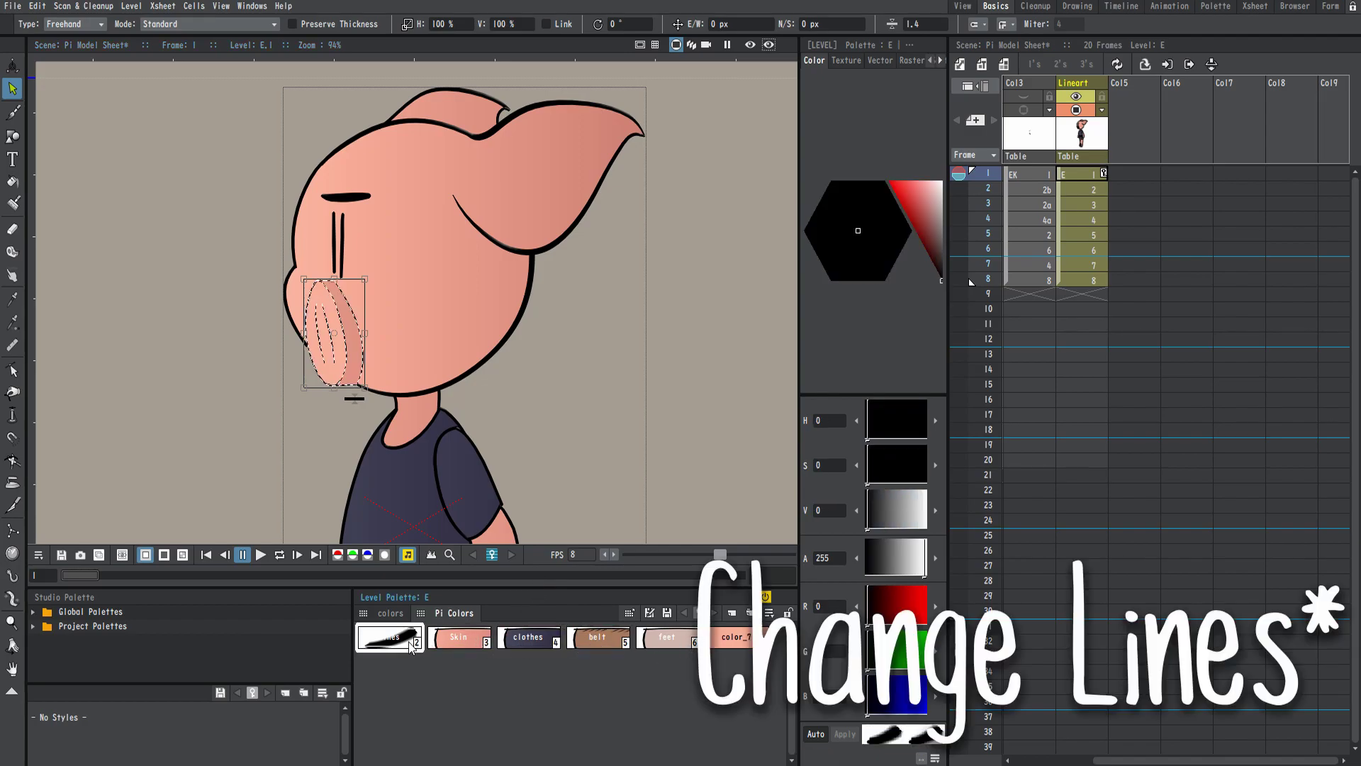
Step: Give the snout lines a jagged Vector brush style from the Style Editor
{"action": "scroll", "coordinate": [328, 318], "scroll_direction": "up", "scroll_amount": 3}
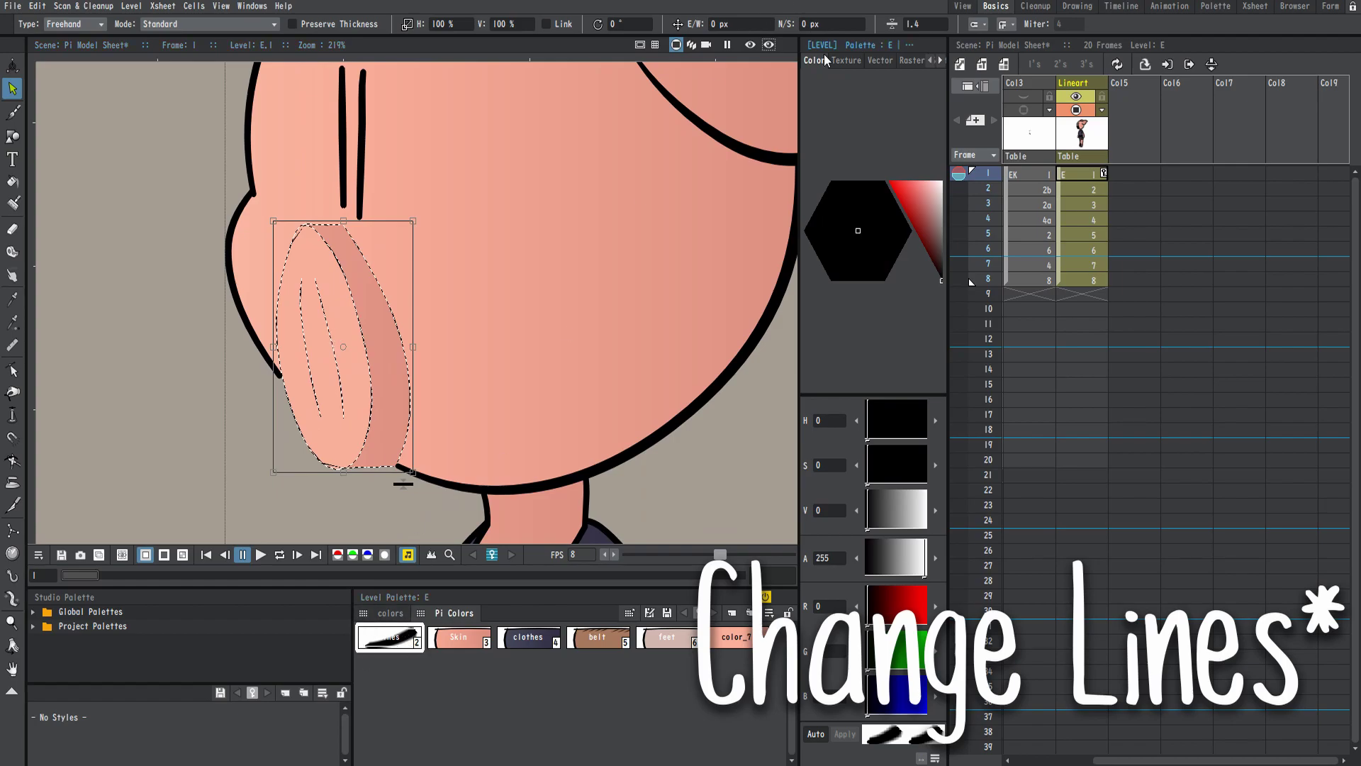
{"action": "left_click", "coordinate": [880, 60]}
{"action": "left_click", "coordinate": [868, 136]}
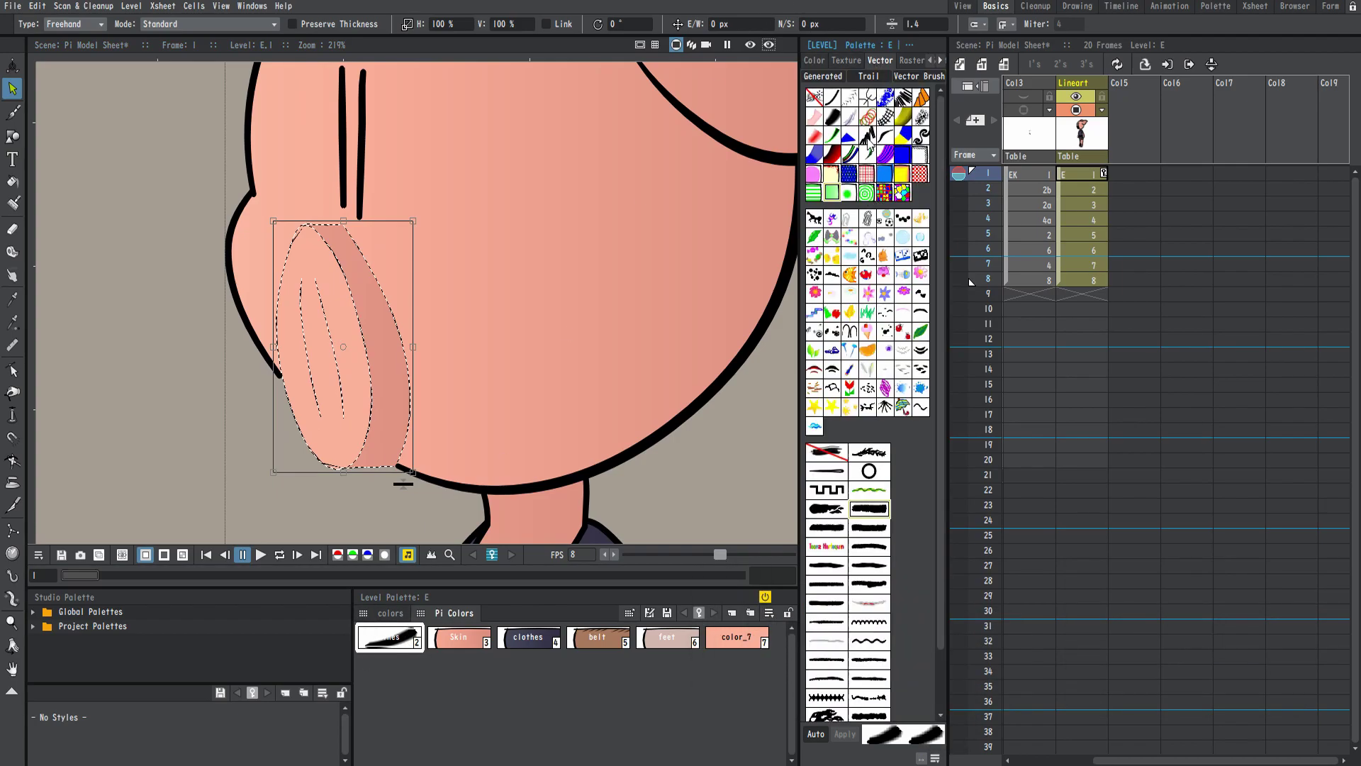
{"action": "left_click", "coordinate": [496, 400]}
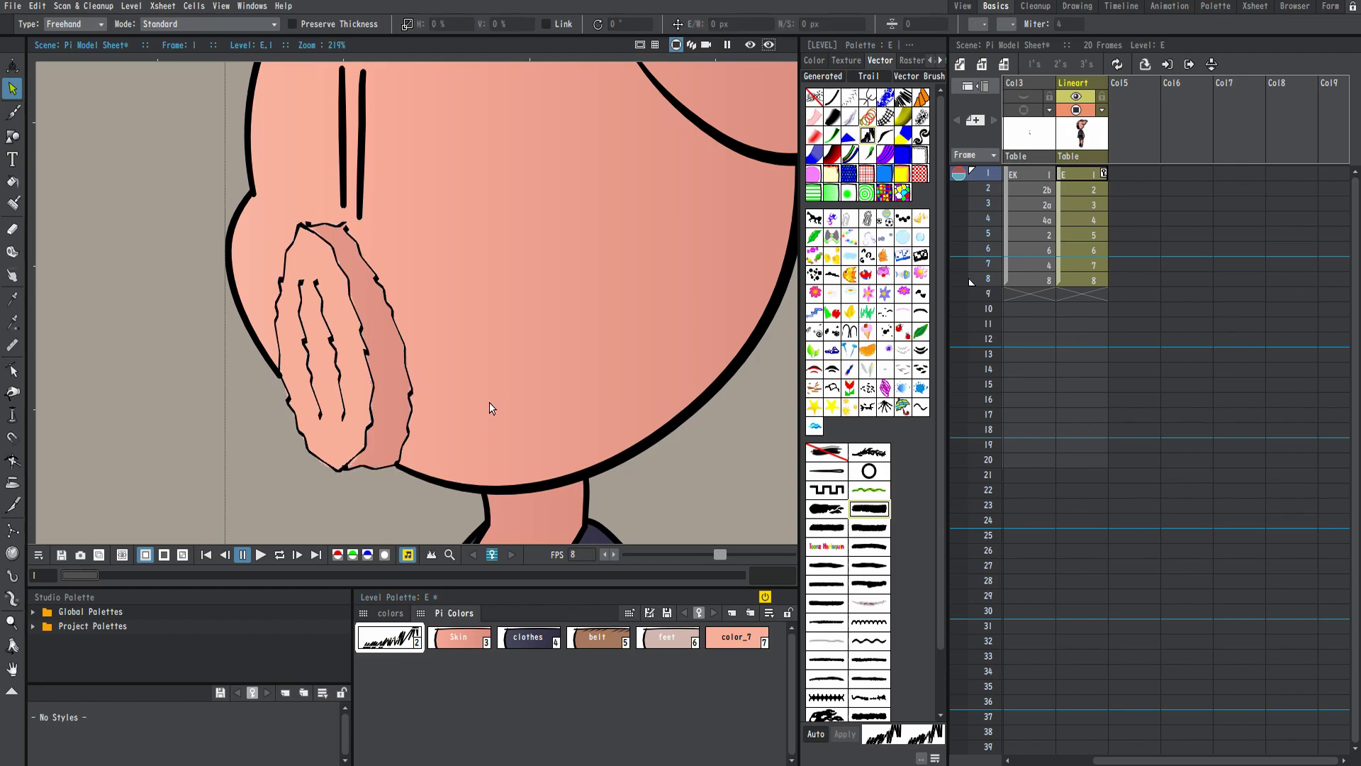
{"action": "scroll", "coordinate": [445, 319], "scroll_direction": "down", "scroll_amount": 3}
{"action": "scroll", "coordinate": [440, 319], "scroll_direction": "up", "scroll_amount": 3}
Step: Set the re-selected snout strokes back to plain color_1
{"action": "mouse_move", "coordinate": [424, 322]}
{"action": "left_mouse_down"}
{"action": "mouse_move", "coordinate": [406, 272]}
{"action": "mouse_move", "coordinate": [271, 228]}
{"action": "mouse_move", "coordinate": [270, 420]}
{"action": "mouse_move", "coordinate": [359, 521]}
{"action": "mouse_move", "coordinate": [455, 391]}
{"action": "mouse_move", "coordinate": [365, 231]}
{"action": "mouse_move", "coordinate": [328, 227]}
{"action": "mouse_move", "coordinate": [285, 463]}
{"action": "mouse_move", "coordinate": [461, 445]}
{"action": "left_mouse_up"}
{"action": "left_click", "coordinate": [390, 614]}
{"action": "left_click", "coordinate": [457, 640]}
{"action": "left_click", "coordinate": [461, 642]}
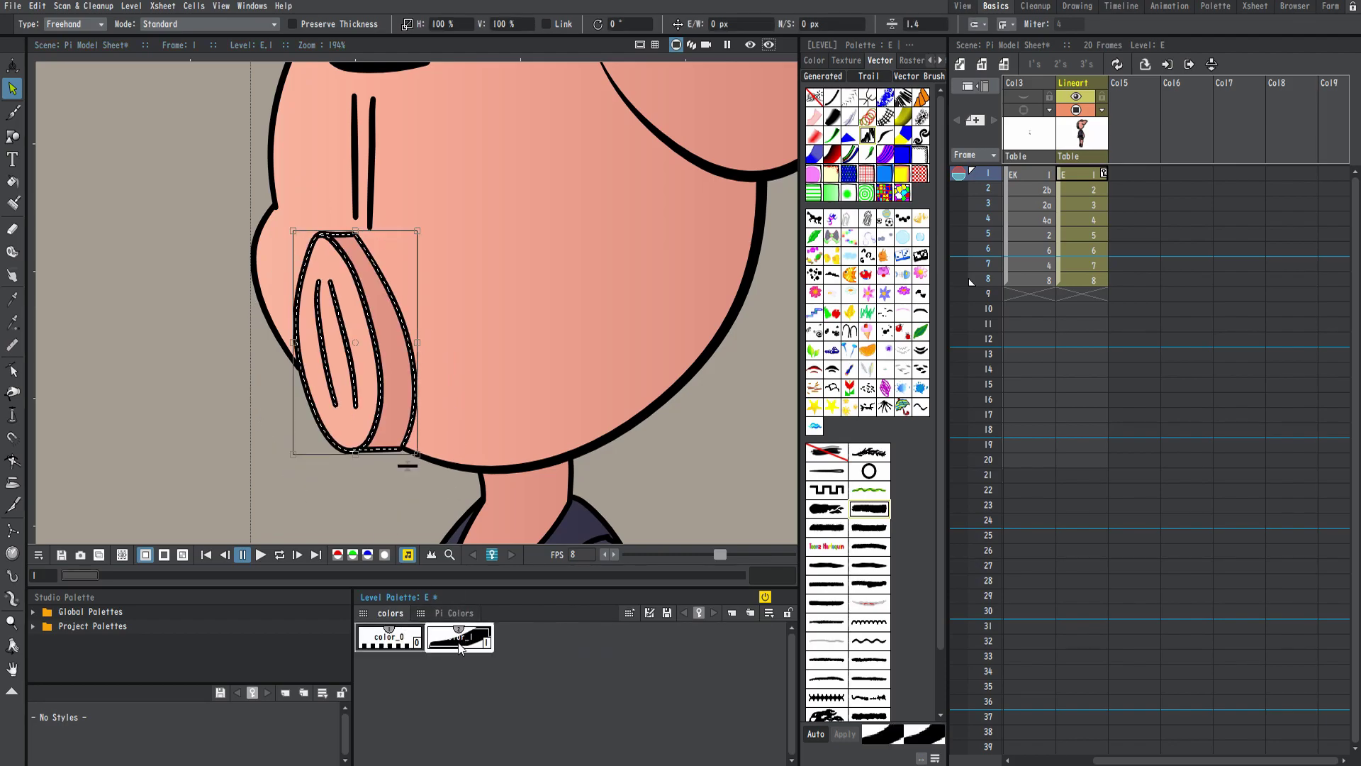
Step: Select Col5 at frame 1 to prepare a new level there
{"action": "left_click", "coordinate": [495, 305]}
{"action": "scroll", "coordinate": [495, 304], "scroll_direction": "down", "scroll_amount": 6}
{"action": "left_click", "coordinate": [1135, 174]}
Step: Create new vector level F and type the text PI to the left of the pig
{"action": "left_click", "coordinate": [960, 64]}
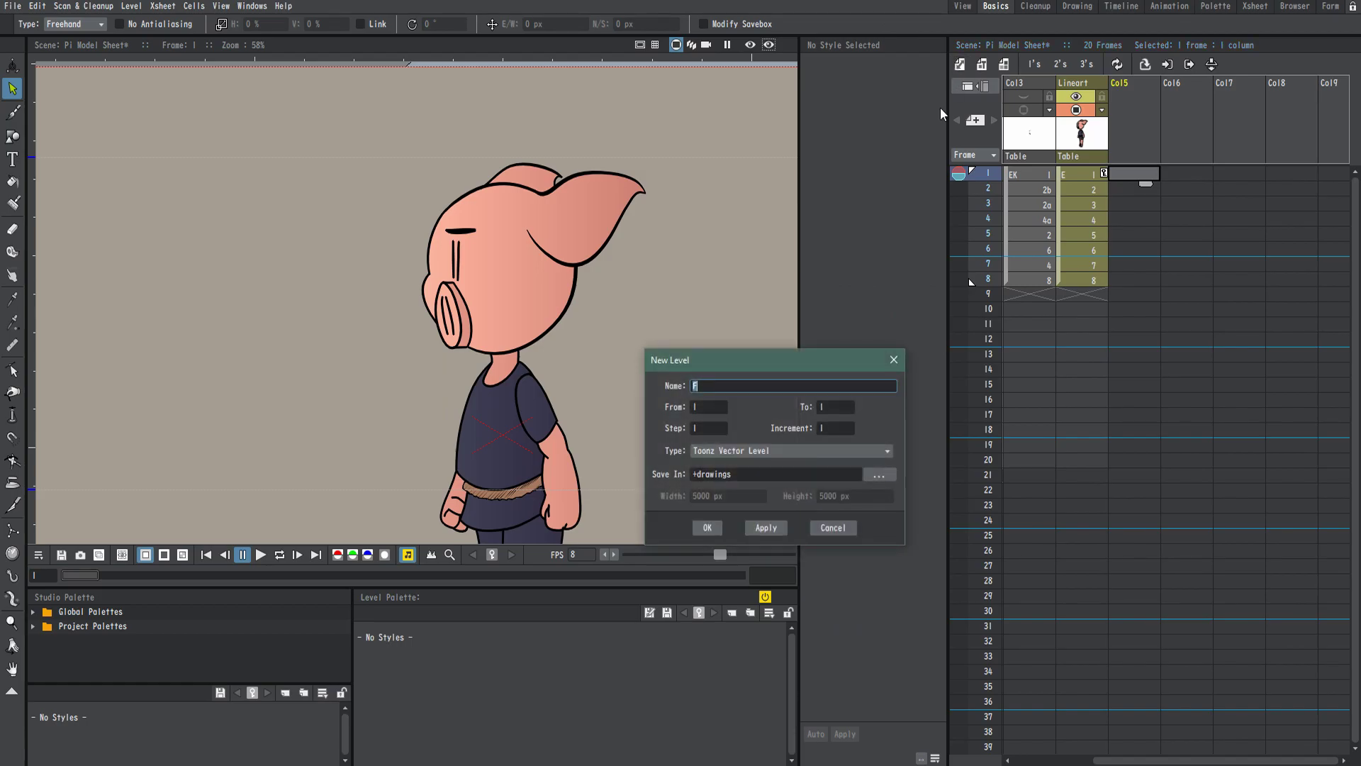
{"action": "left_click", "coordinate": [707, 528]}
{"action": "left_click", "coordinate": [12, 159]}
{"action": "scroll", "coordinate": [314, 286], "scroll_direction": "down", "scroll_amount": 2}
{"action": "left_click", "coordinate": [192, 275]}
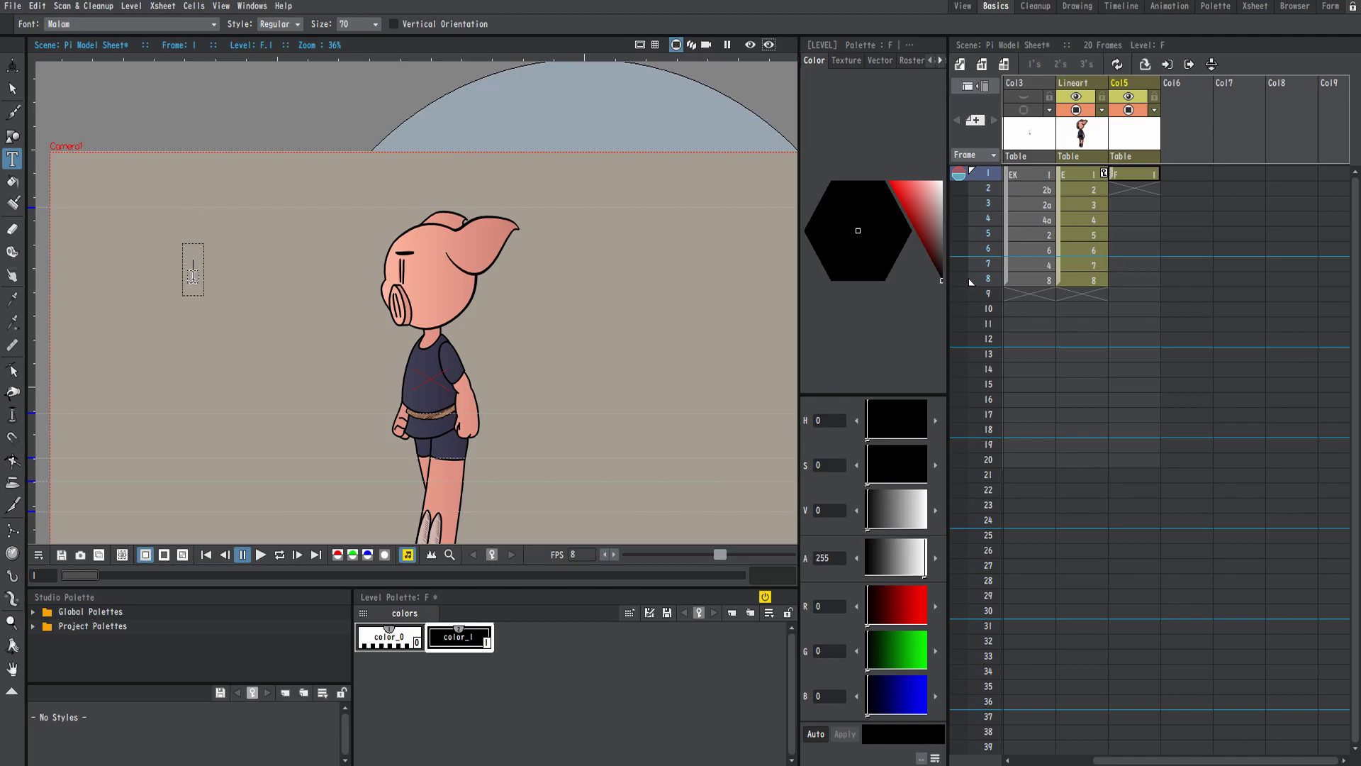
{"action": "type", "text": "M"}
{"action": "scroll", "coordinate": [234, 266], "scroll_direction": "up", "scroll_amount": 2}
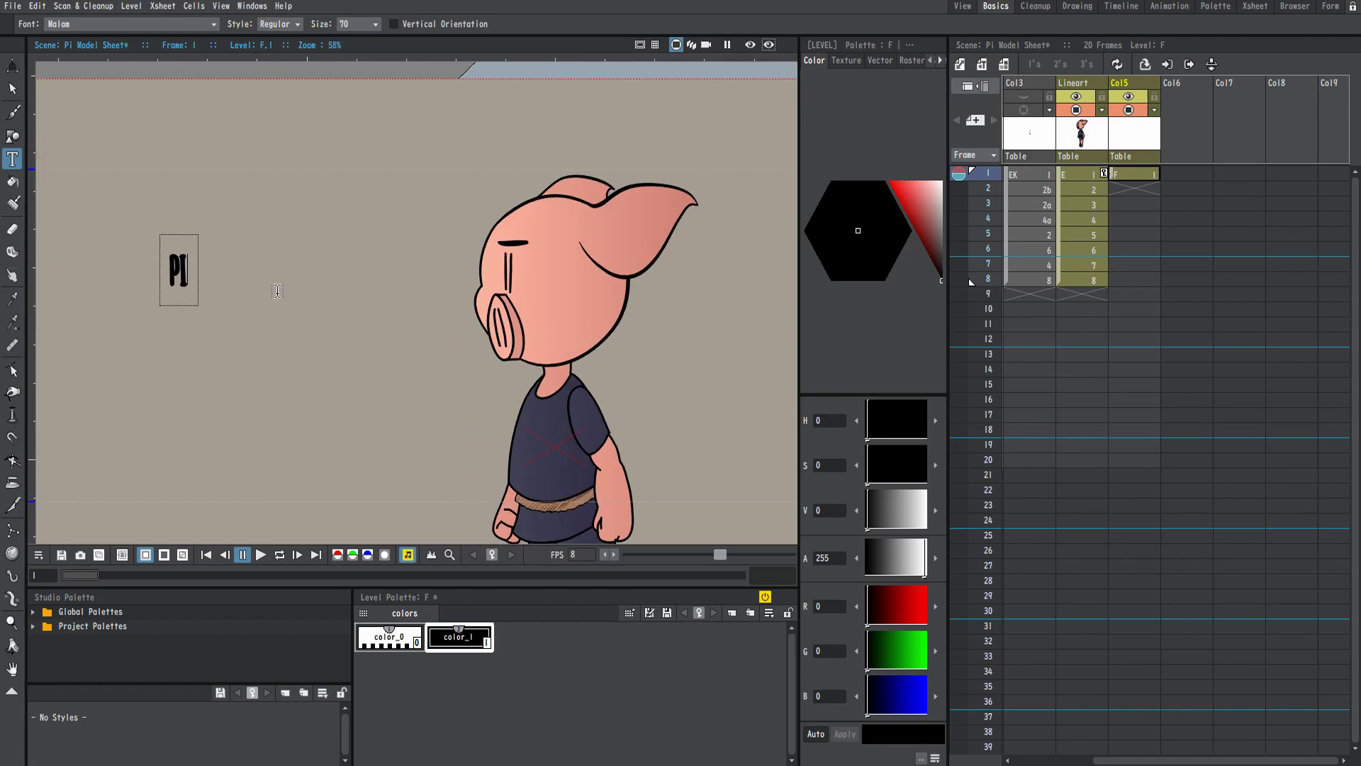
{"action": "key", "text": "Return"}
{"action": "left_click", "coordinate": [160, 259]}
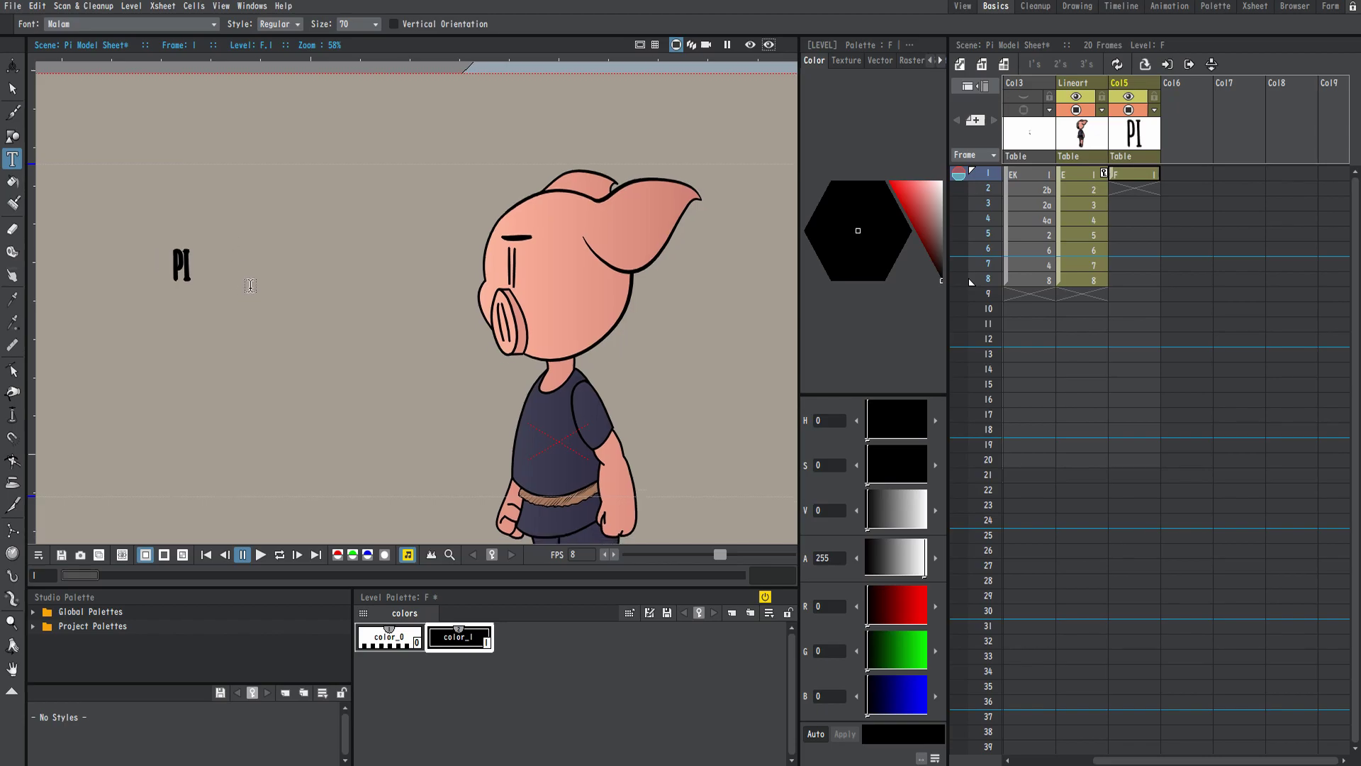
Step: Lasso the PI text and scale it up to about 1007%
{"action": "key", "text": "s"}
{"action": "left_click_drag", "start_coordinate": [178, 172], "coordinate": [149, 200]}
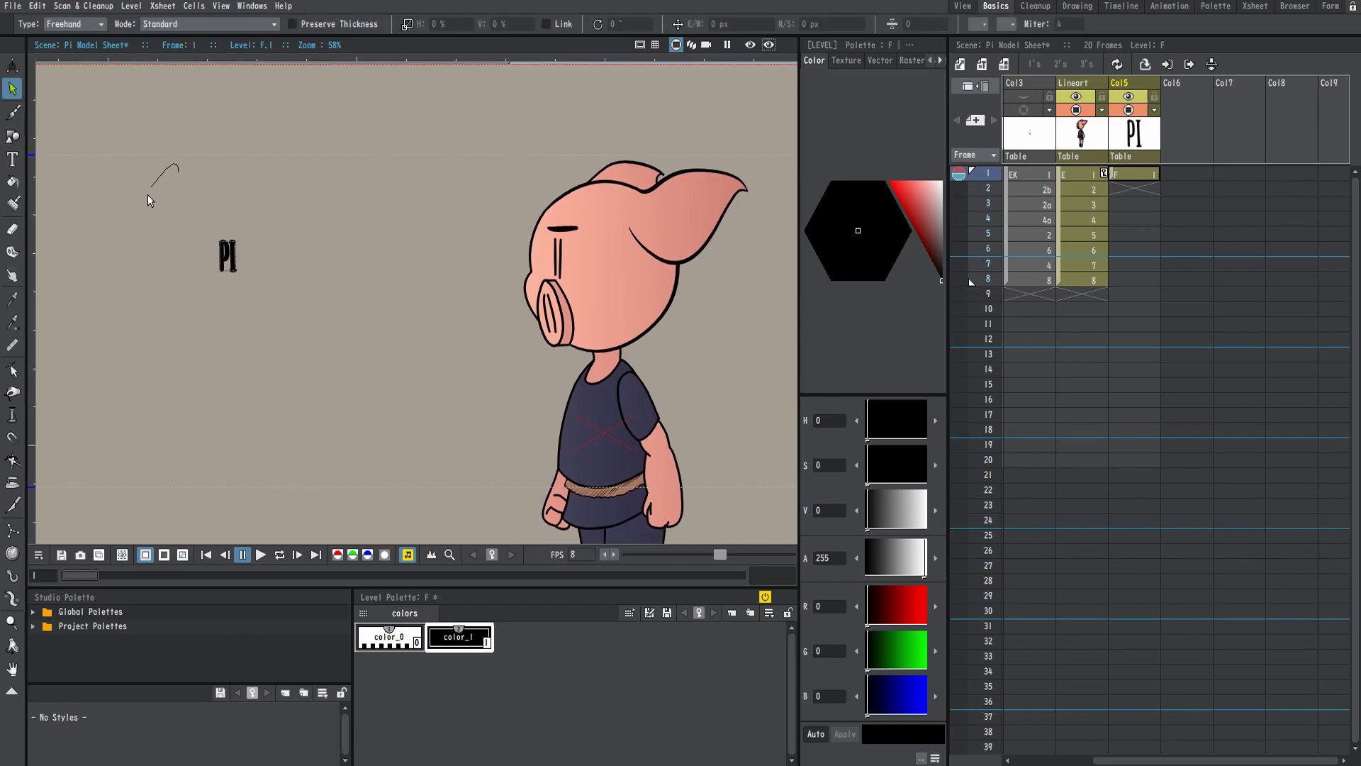
{"action": "left_click_drag", "start_coordinate": [241, 227], "coordinate": [296, 274]}
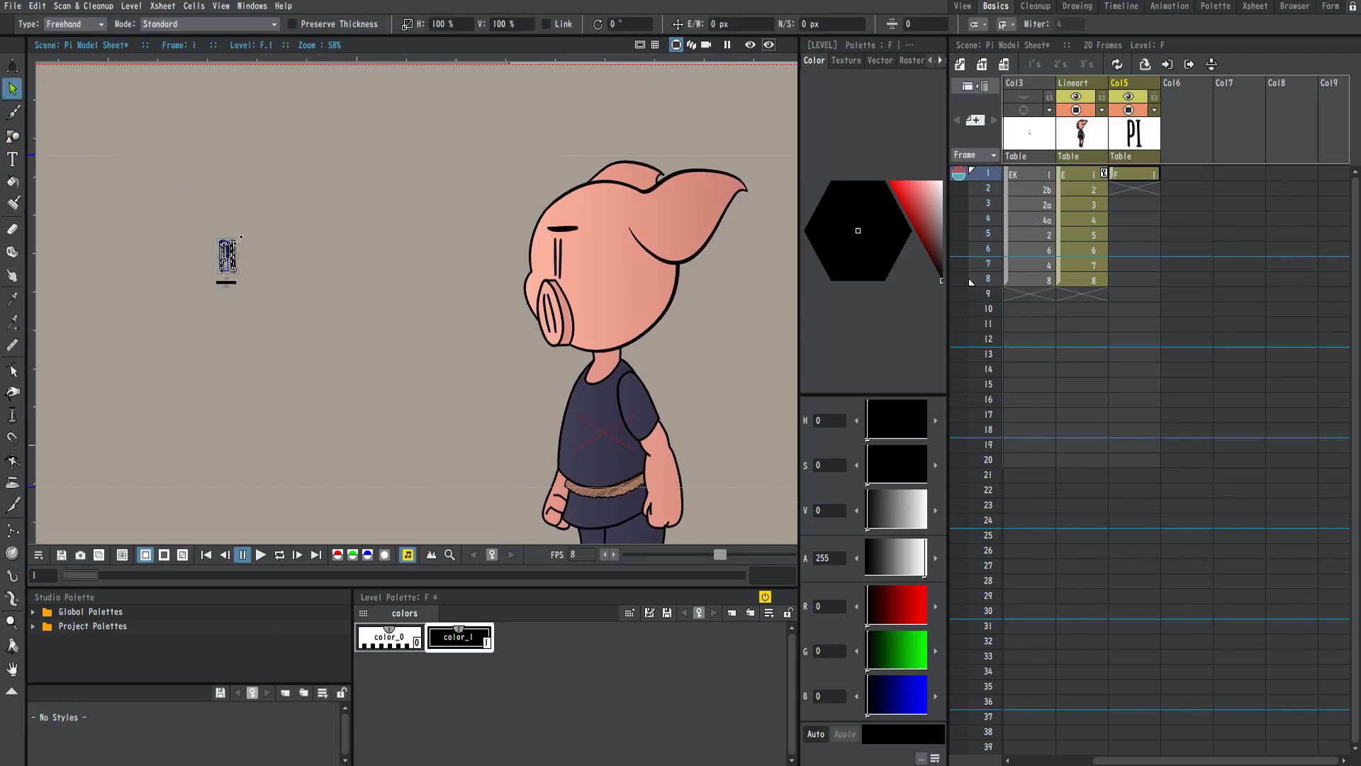
{"action": "left_click_drag", "start_coordinate": [241, 238], "coordinate": [376, 50]}
Step: Move the PI letters down and give their outlines a multicoloured dashed vector brush style
{"action": "scroll", "coordinate": [376, 202], "scroll_direction": "down", "scroll_amount": 3}
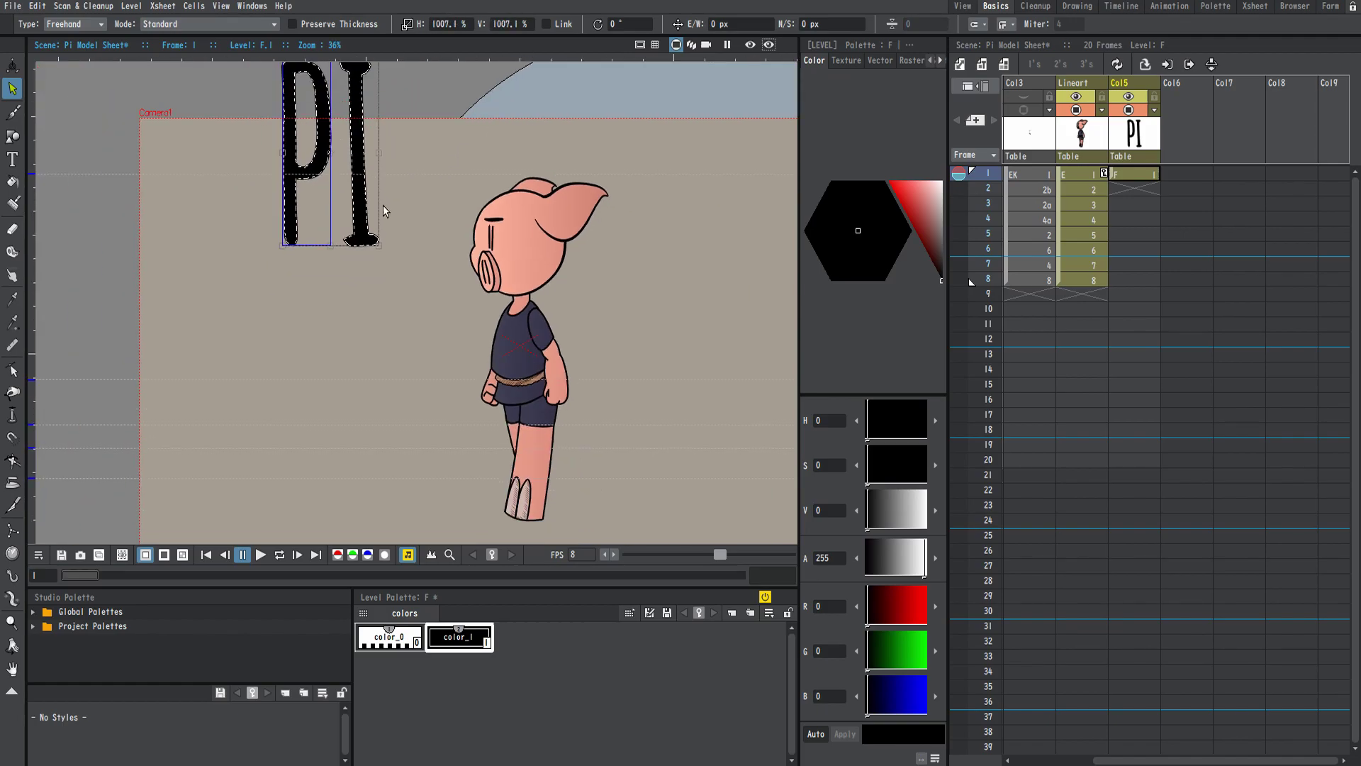
{"action": "left_click_drag", "start_coordinate": [362, 190], "coordinate": [361, 311]}
{"action": "scroll", "coordinate": [402, 302], "scroll_direction": "up", "scroll_amount": 2}
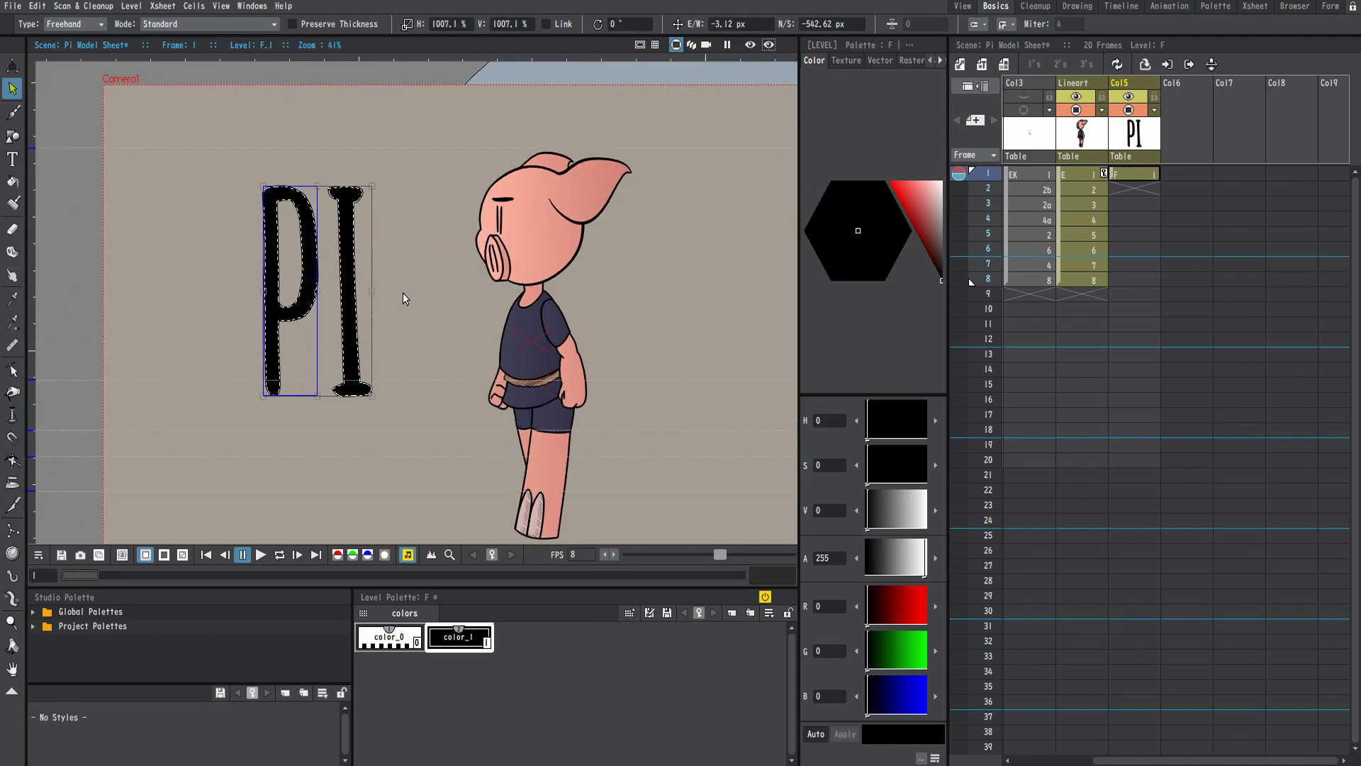
{"action": "scroll", "coordinate": [402, 309], "scroll_direction": "up", "scroll_amount": 1}
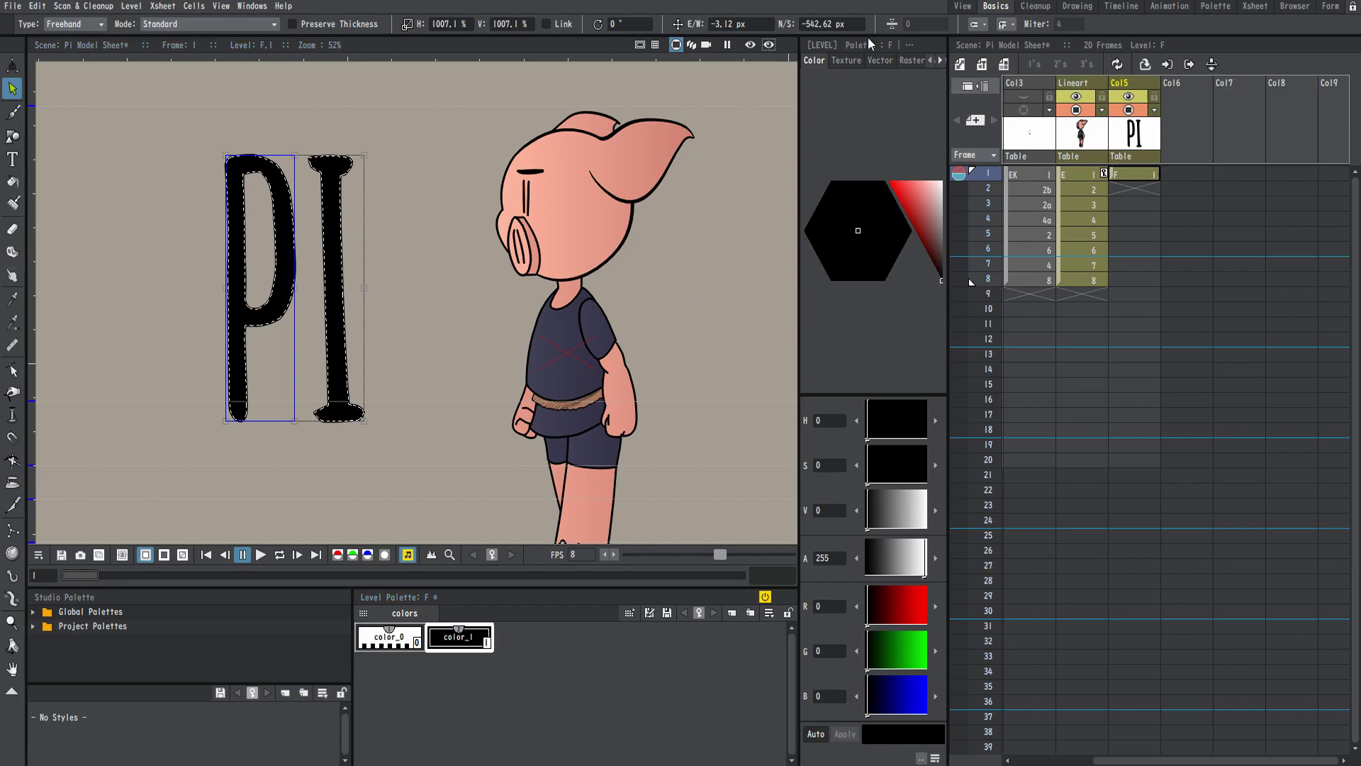
{"action": "left_click", "coordinate": [877, 61]}
{"action": "left_click", "coordinate": [855, 116]}
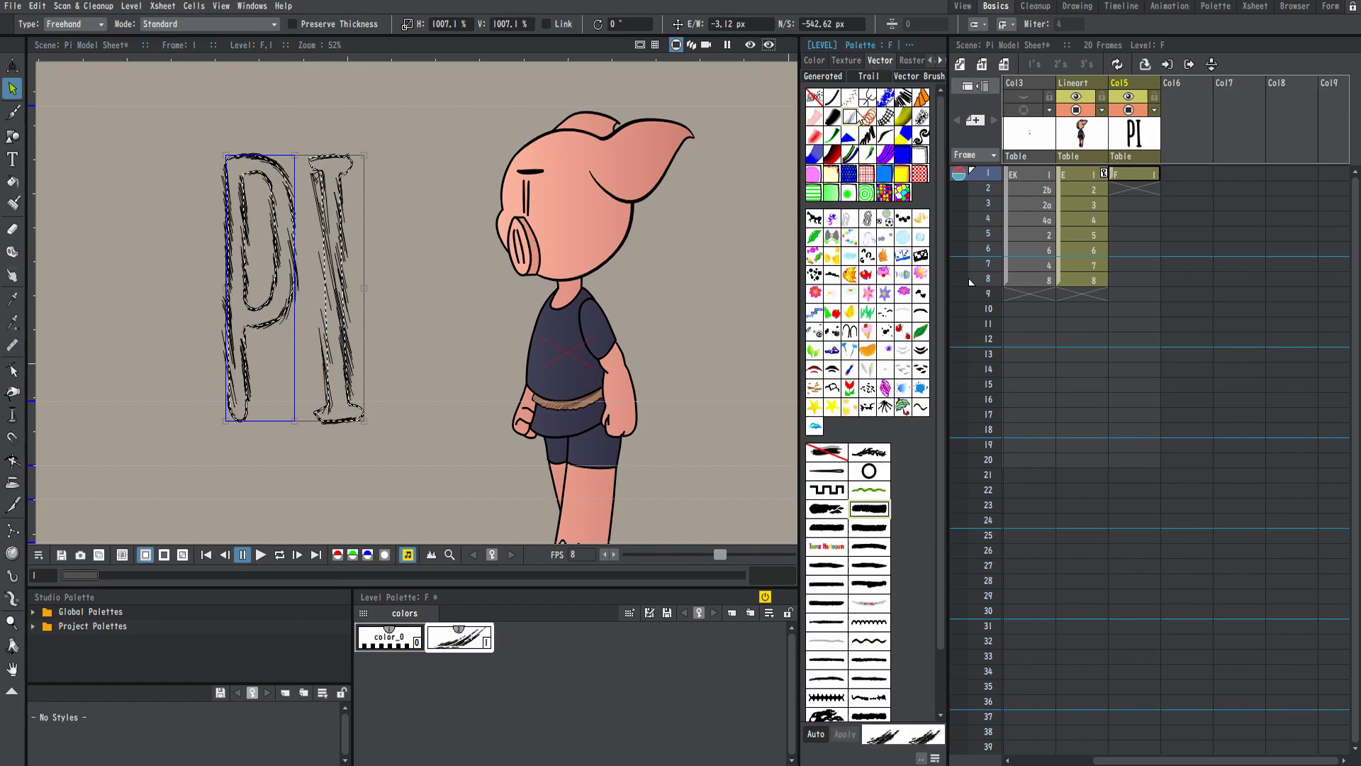
{"action": "left_click", "coordinate": [867, 136]}
{"action": "scroll", "coordinate": [421, 357], "scroll_direction": "up", "scroll_amount": 2}
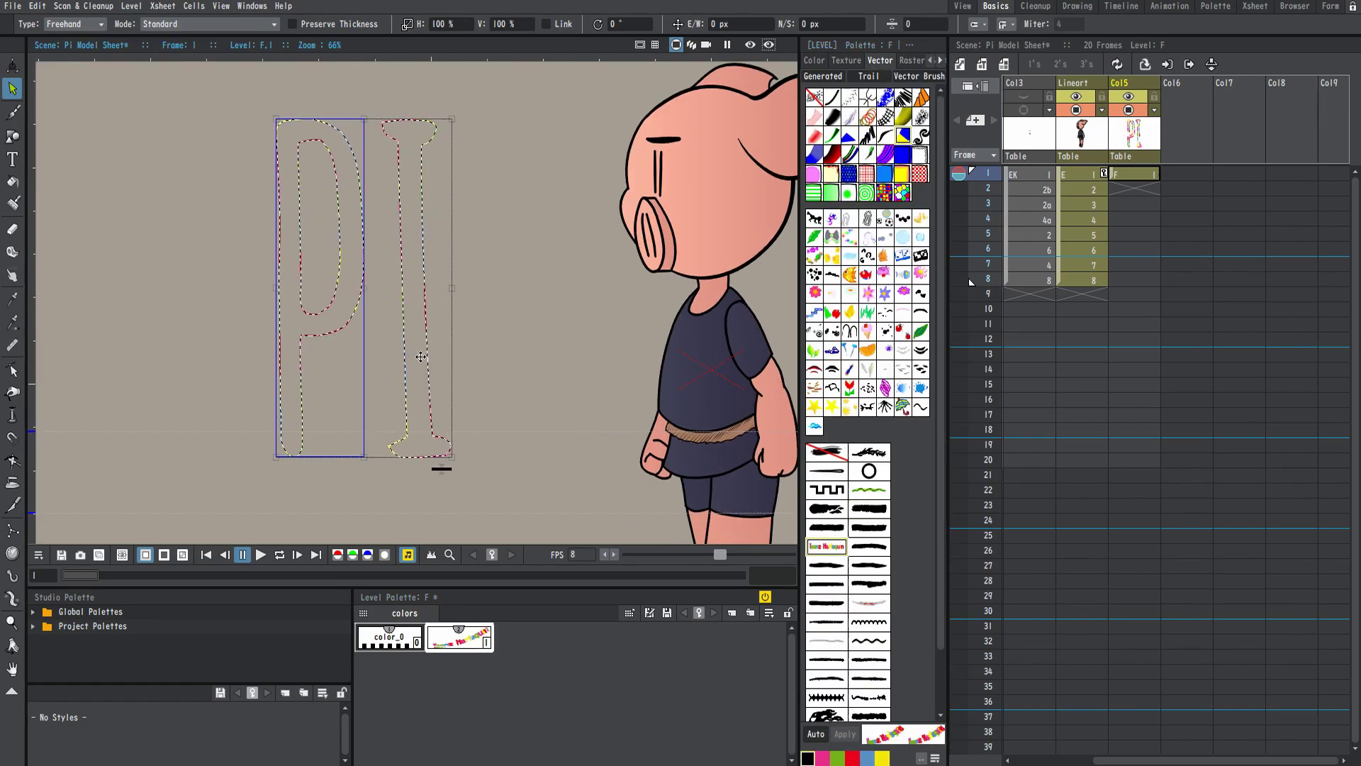
{"action": "left_click", "coordinate": [826, 546]}
Step: Add a new red style, color_2, to level F's palette
{"action": "right_click", "coordinate": [555, 632]}
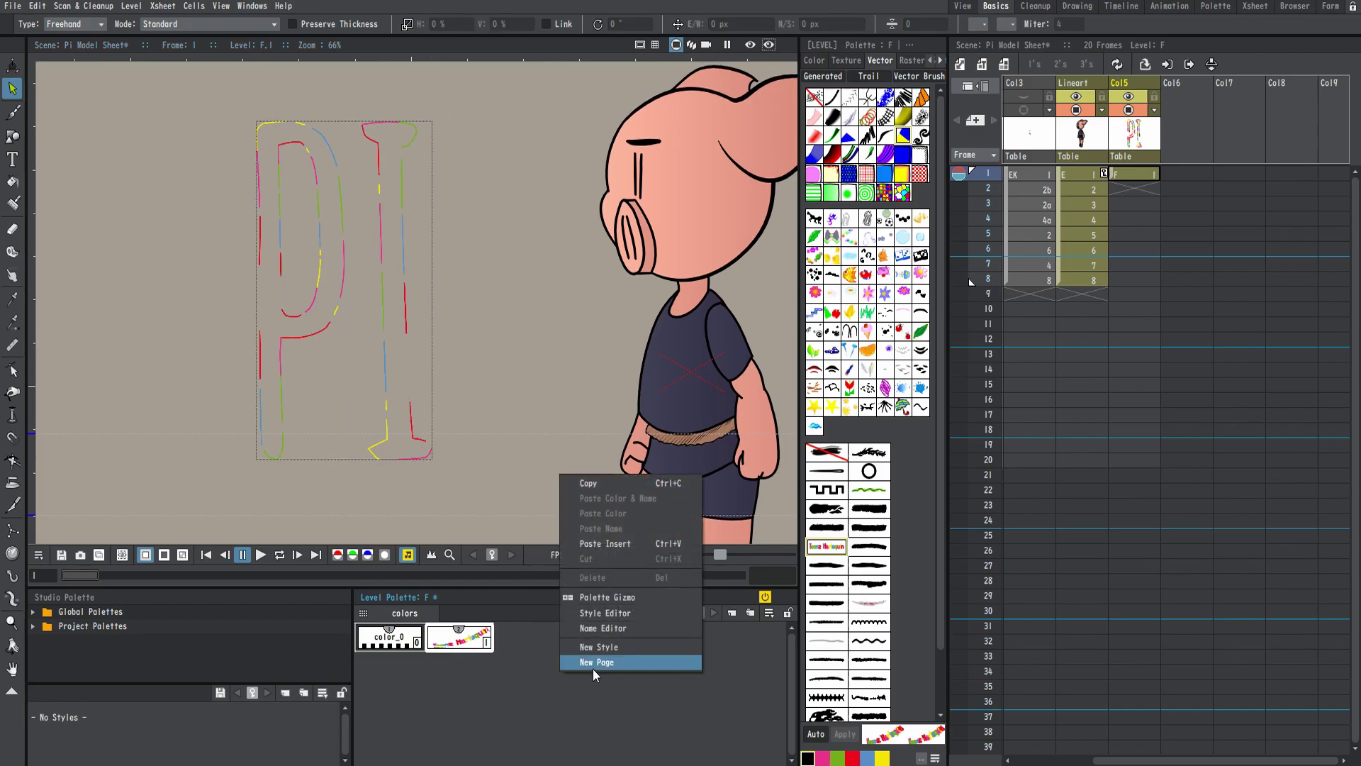
{"action": "left_click", "coordinate": [598, 666]}
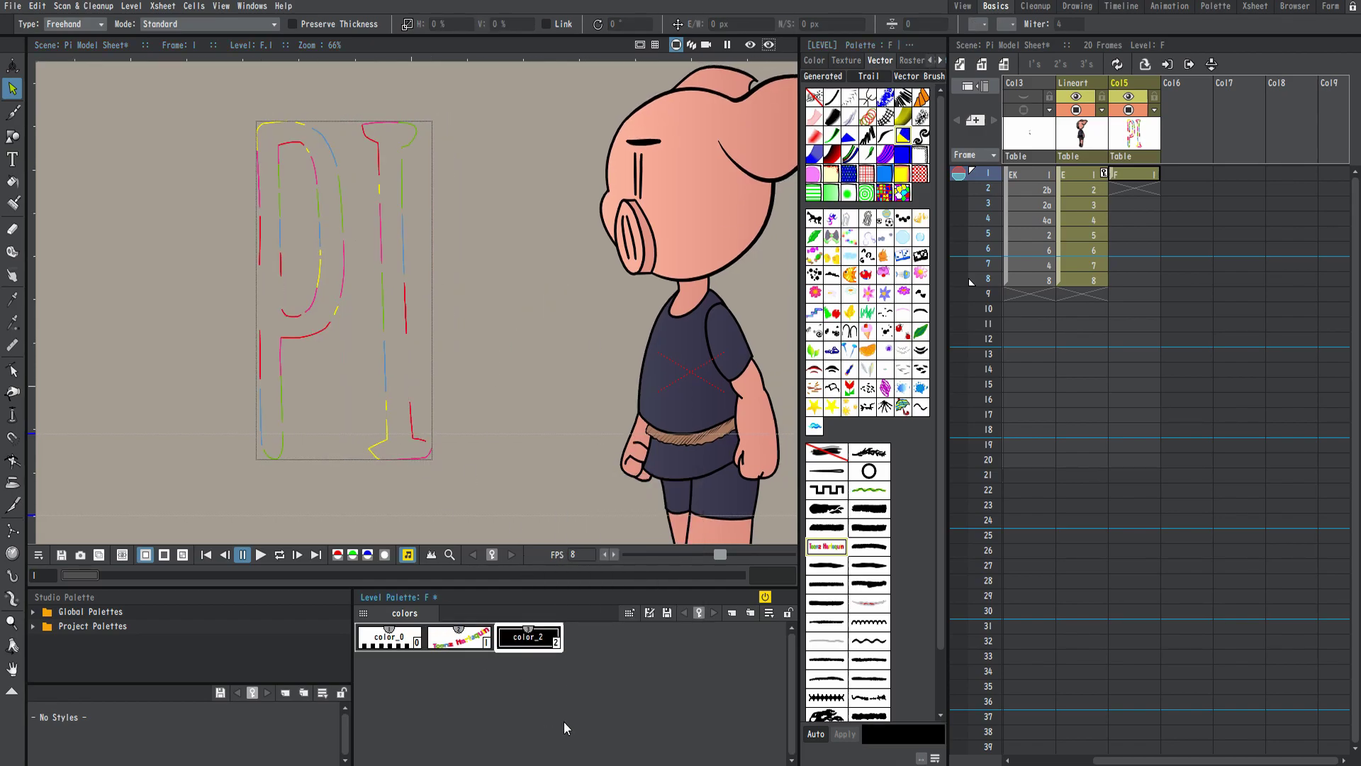
{"action": "left_click", "coordinate": [814, 61]}
{"action": "left_click_drag", "start_coordinate": [914, 226], "coordinate": [907, 205]}
{"action": "left_click", "coordinate": [909, 61]}
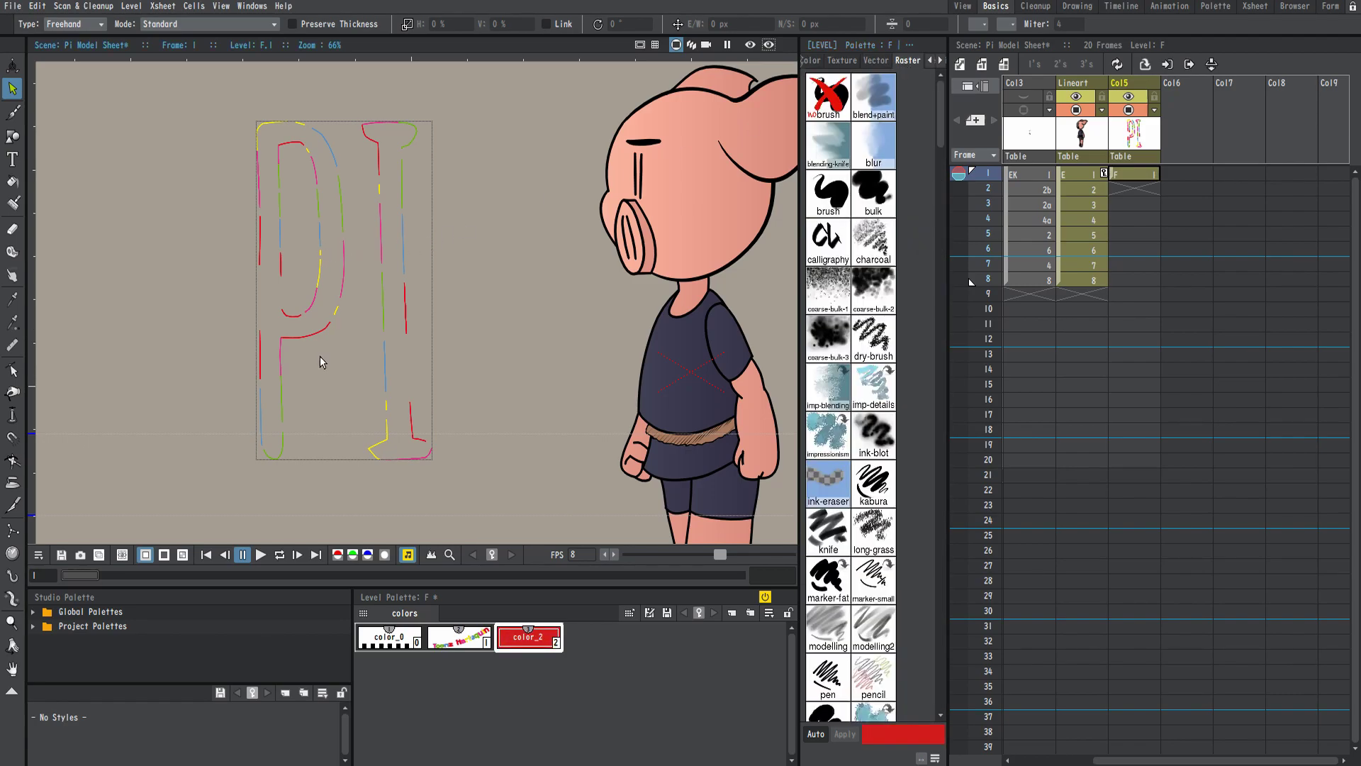
Step: Fill the P and I with red, settling on a red hatched Vector pattern
{"action": "left_click", "coordinate": [876, 61]}
{"action": "key", "text": "f"}
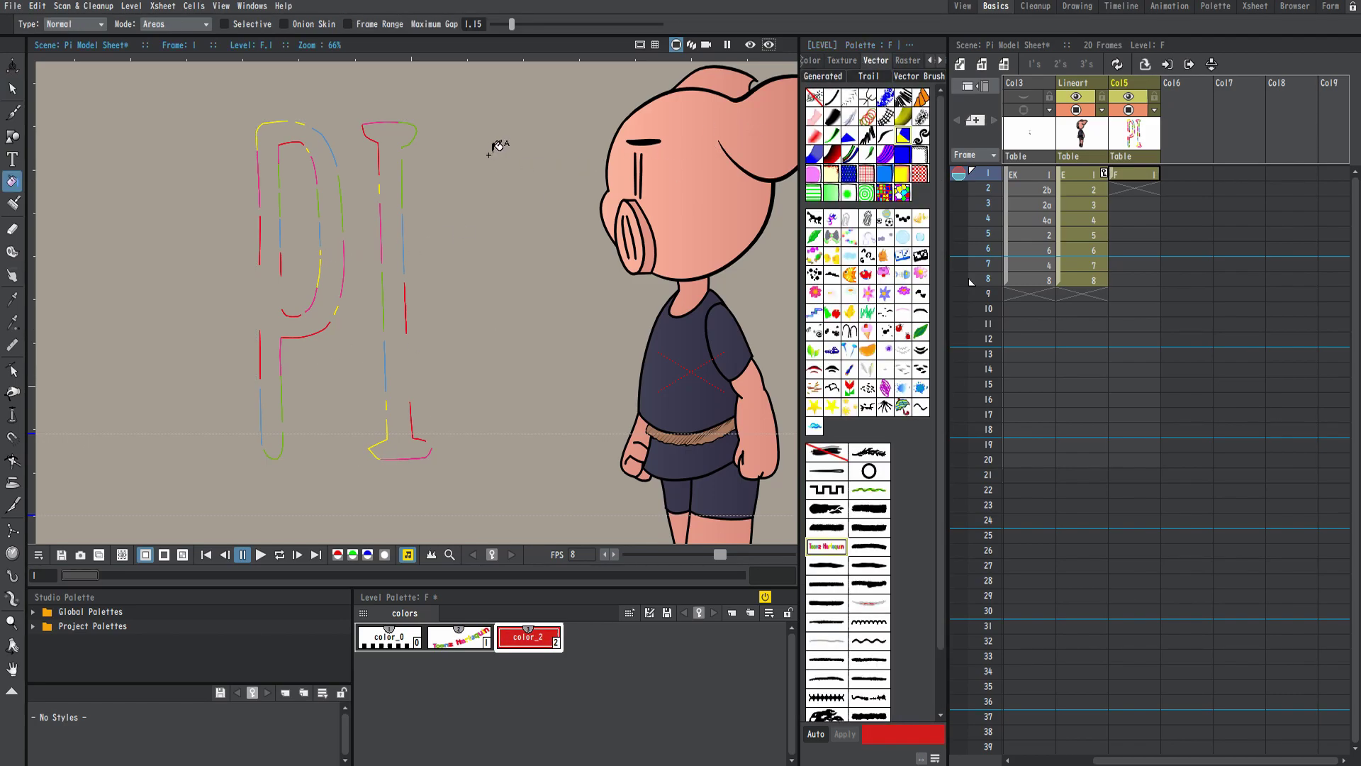
{"action": "left_click", "coordinate": [339, 233]}
{"action": "left_click", "coordinate": [393, 232]}
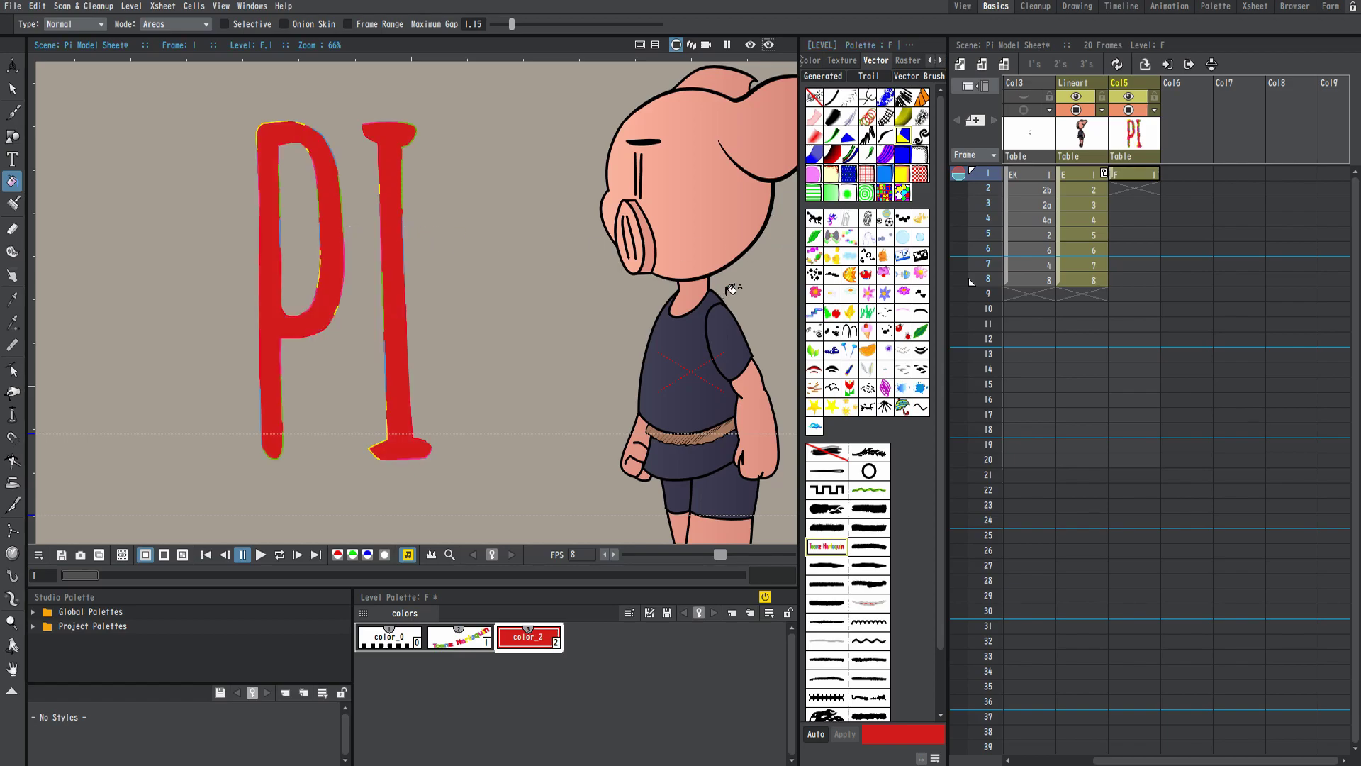
{"action": "left_click", "coordinate": [886, 193]}
{"action": "left_click", "coordinate": [903, 193]}
{"action": "left_click", "coordinate": [920, 173]}
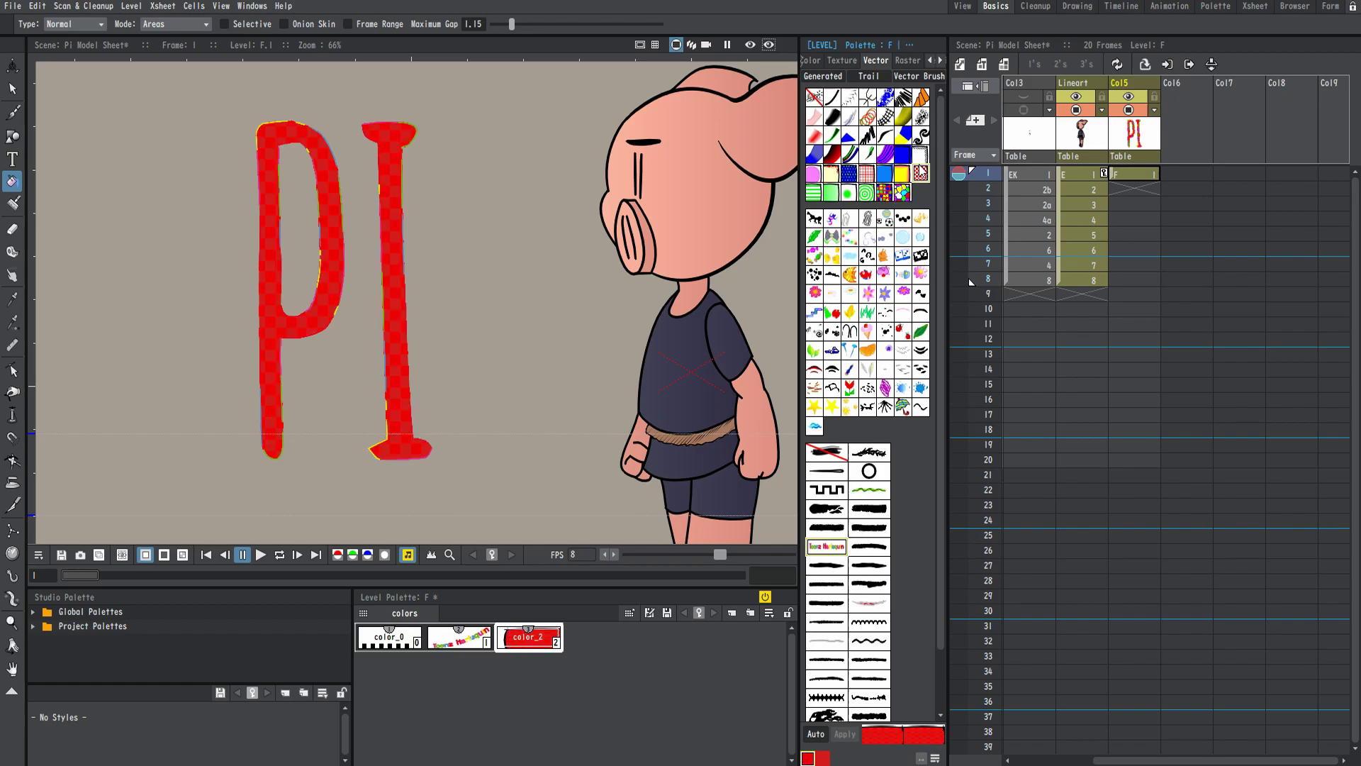
{"action": "left_click", "coordinate": [922, 154]}
Step: Lasso both letters and stretch them to 163.88% wide by 138.27% tall
{"action": "left_click", "coordinate": [908, 60]}
{"action": "scroll", "coordinate": [395, 237], "scroll_direction": "down", "scroll_amount": 3}
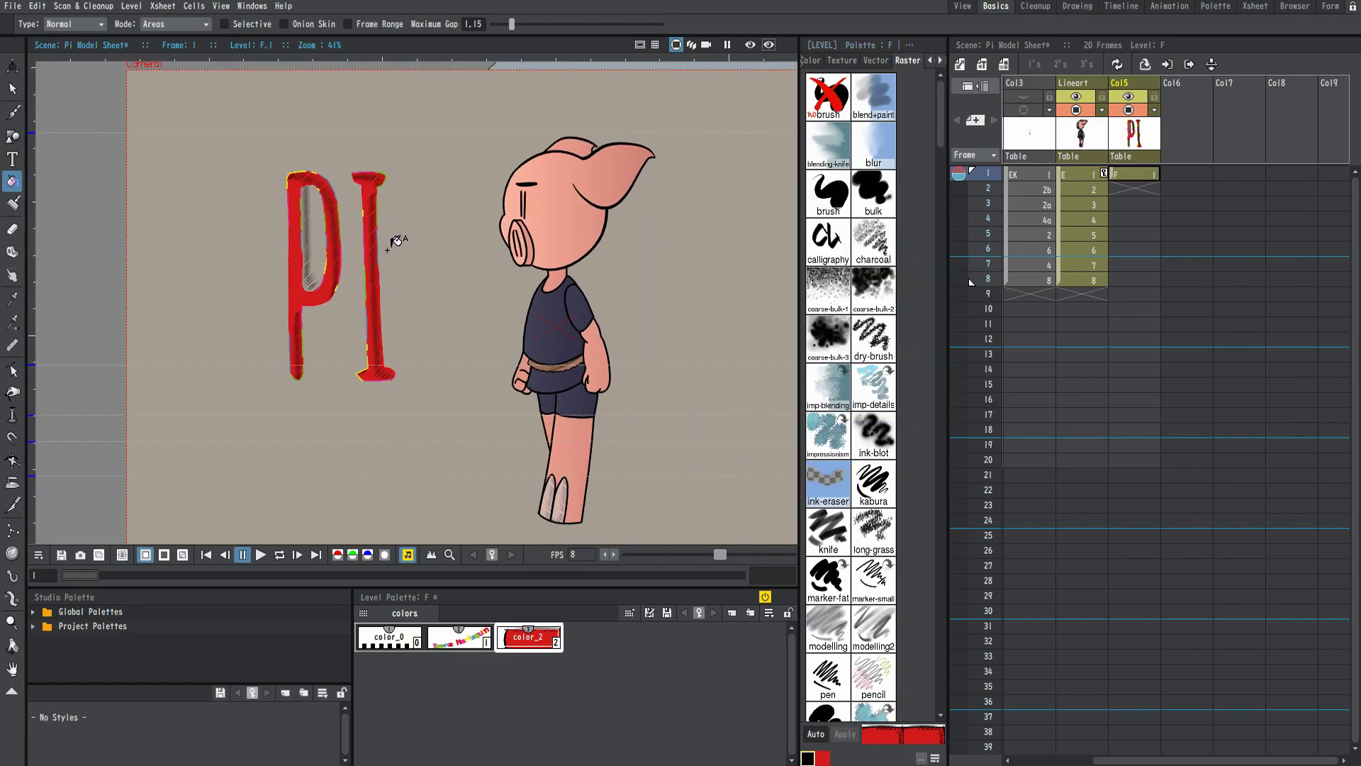
{"action": "key", "text": "s"}
{"action": "left_click_drag", "start_coordinate": [426, 74], "coordinate": [453, 529]}
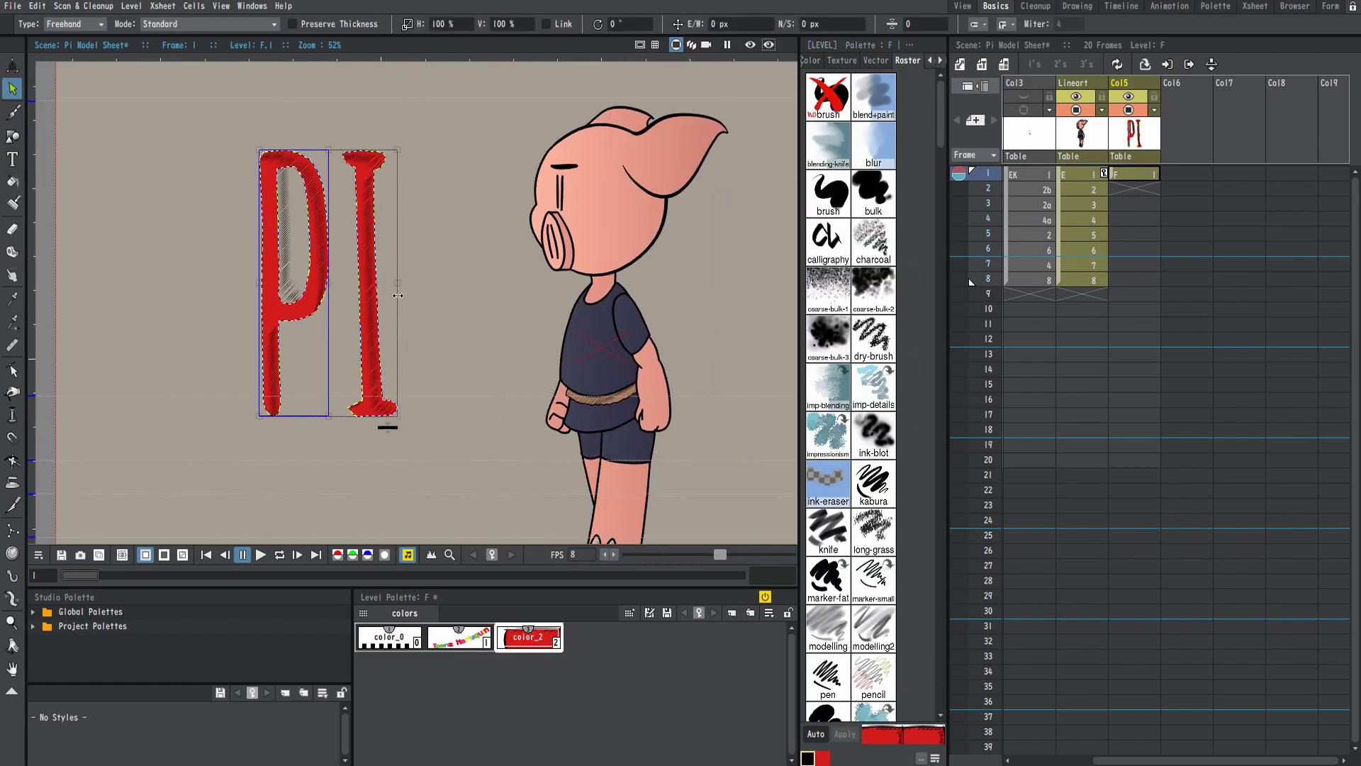
{"action": "left_click_drag", "start_coordinate": [397, 419], "coordinate": [486, 522]}
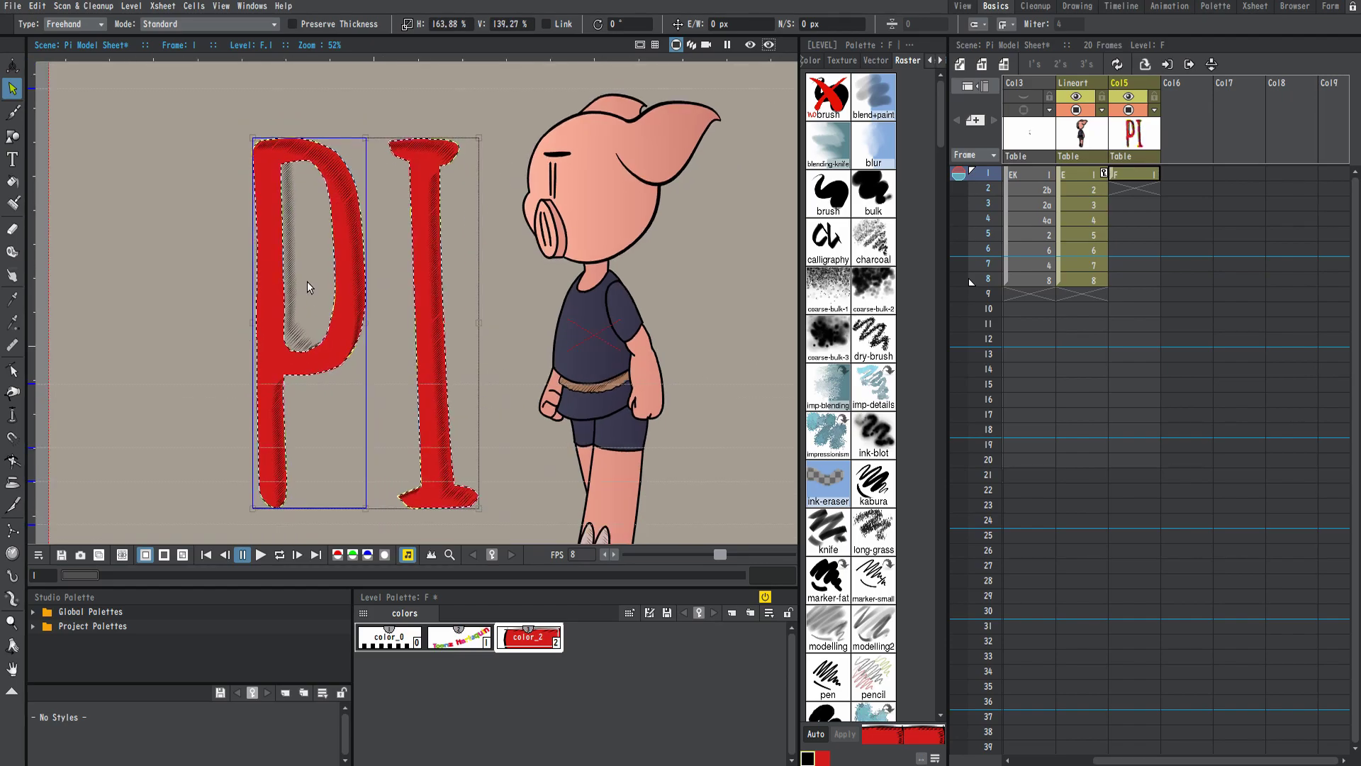
{"action": "scroll", "coordinate": [308, 281], "scroll_direction": "down", "scroll_amount": 1}
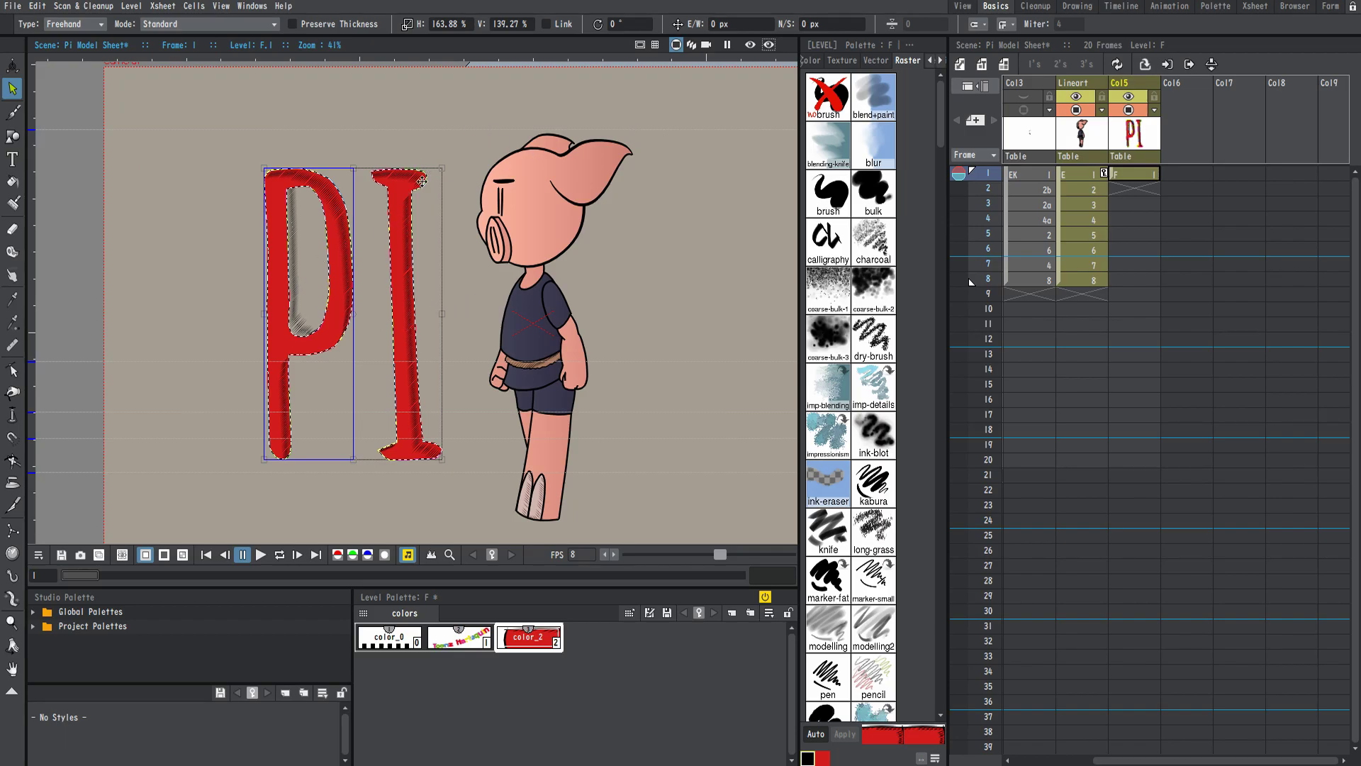
Step: Delete the PI drawing and check the Fill group in Configure Shortcuts
{"action": "key", "text": "Delete"}
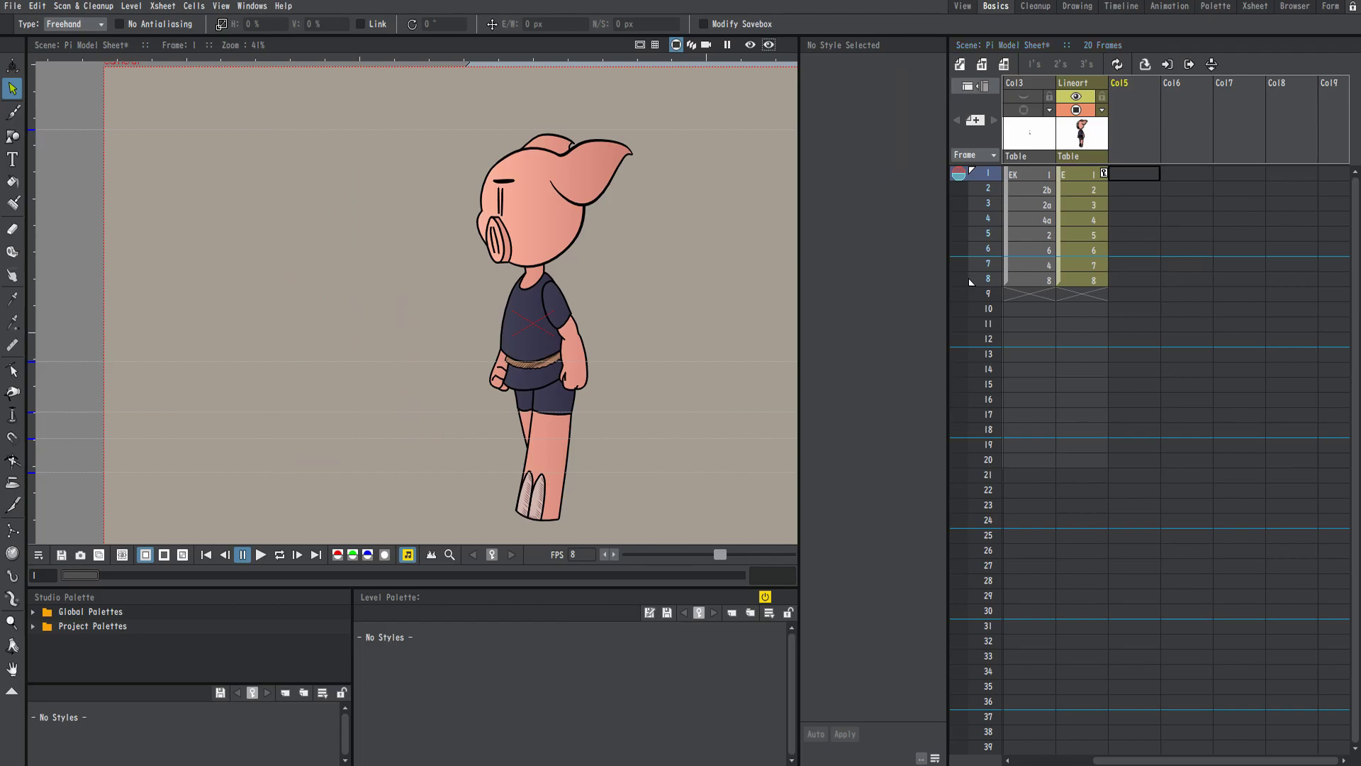
{"action": "left_click", "coordinate": [7, 9]}
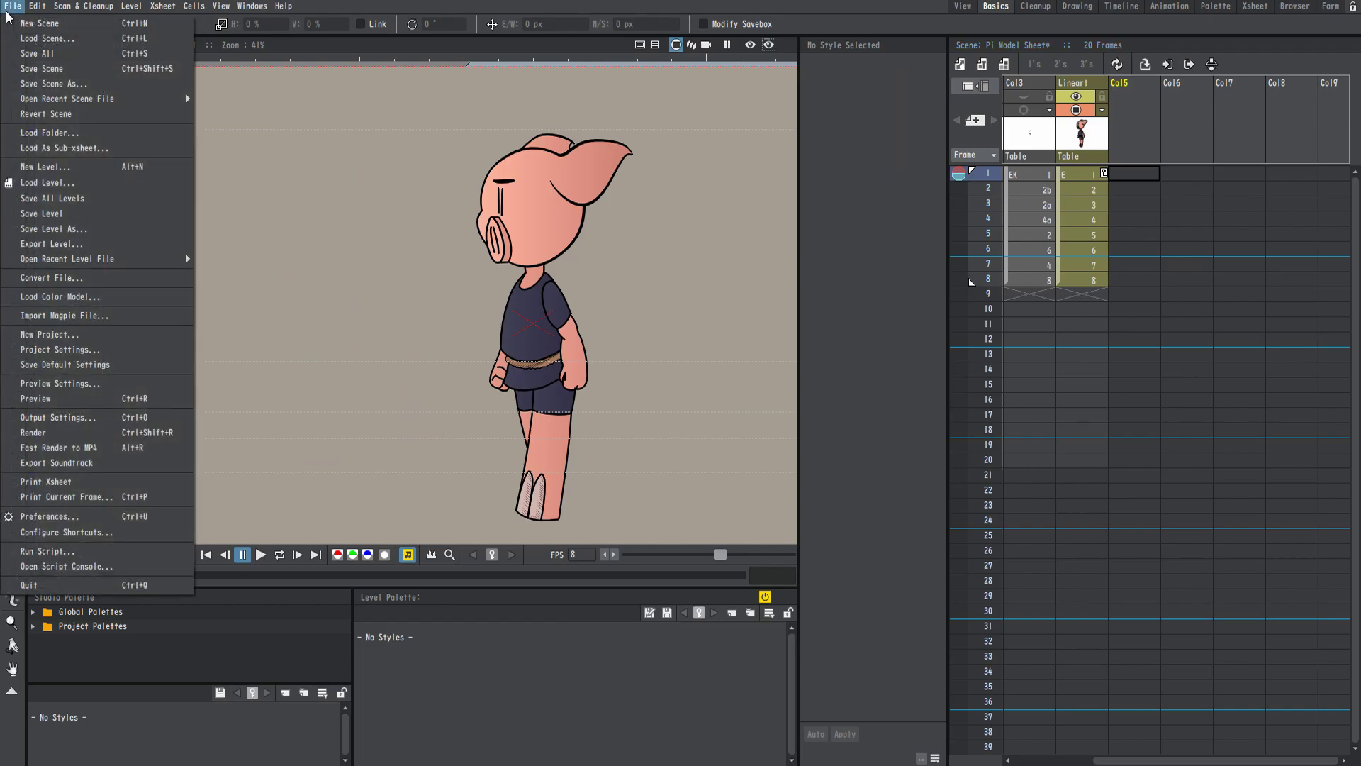
{"action": "left_click", "coordinate": [109, 534]}
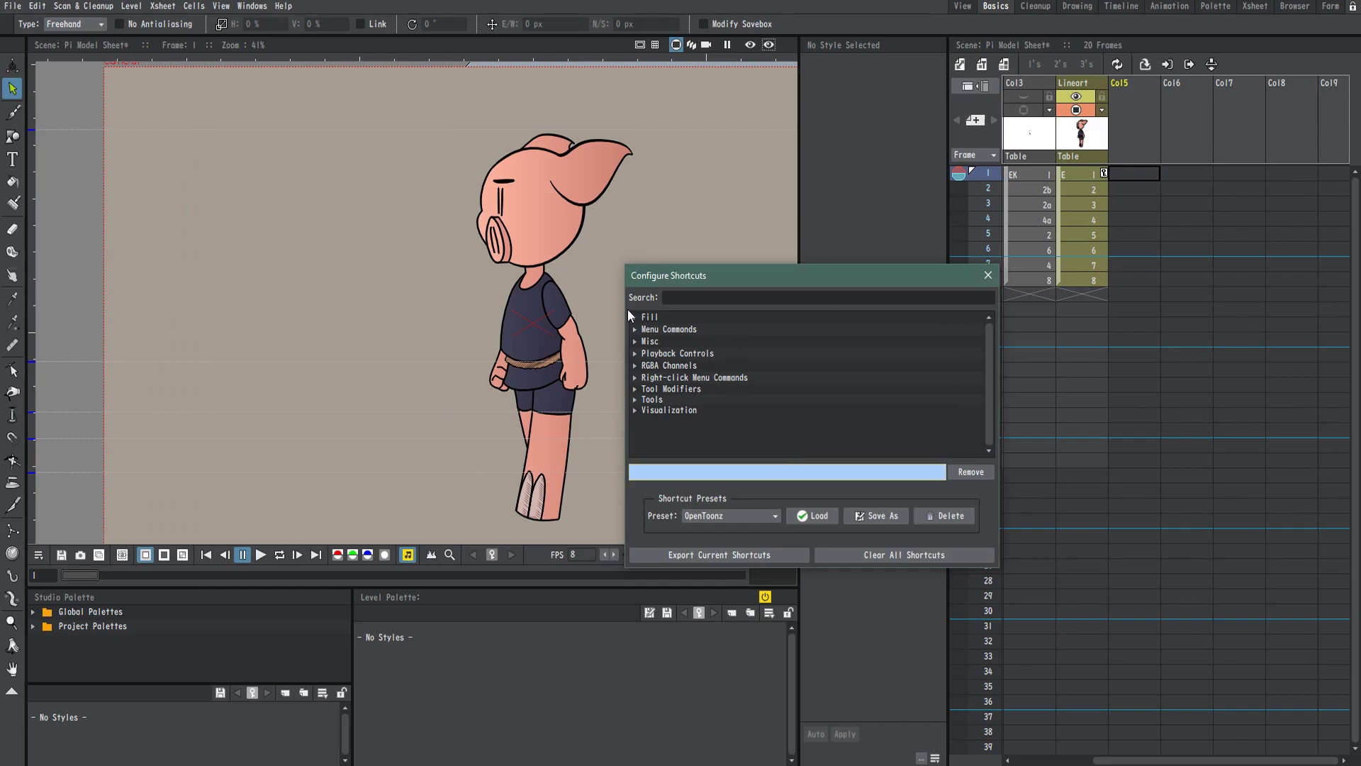
{"action": "left_click", "coordinate": [635, 317]}
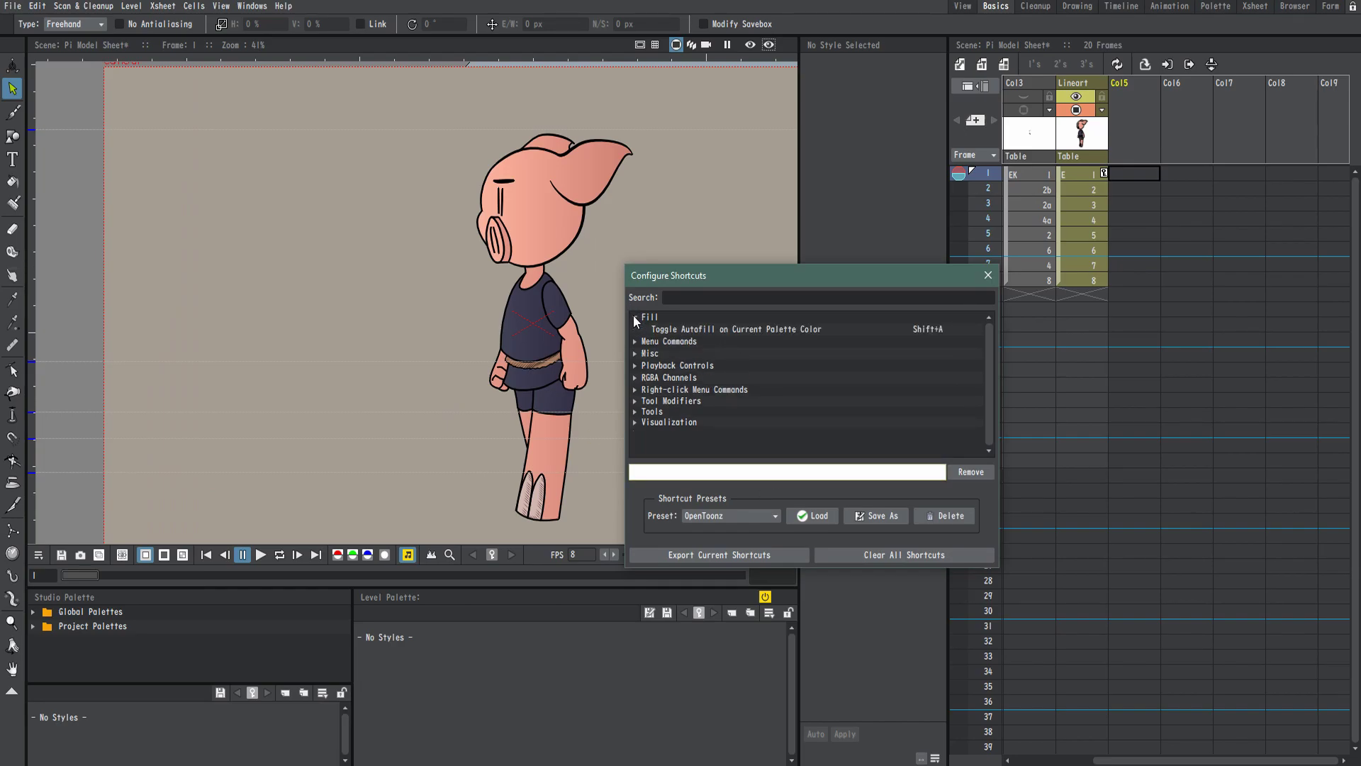
{"action": "left_click", "coordinate": [635, 317]}
Step: Browse the Menu Commands Cells and Edit shortcuts, then collapse the groups
{"action": "left_click", "coordinate": [635, 330]}
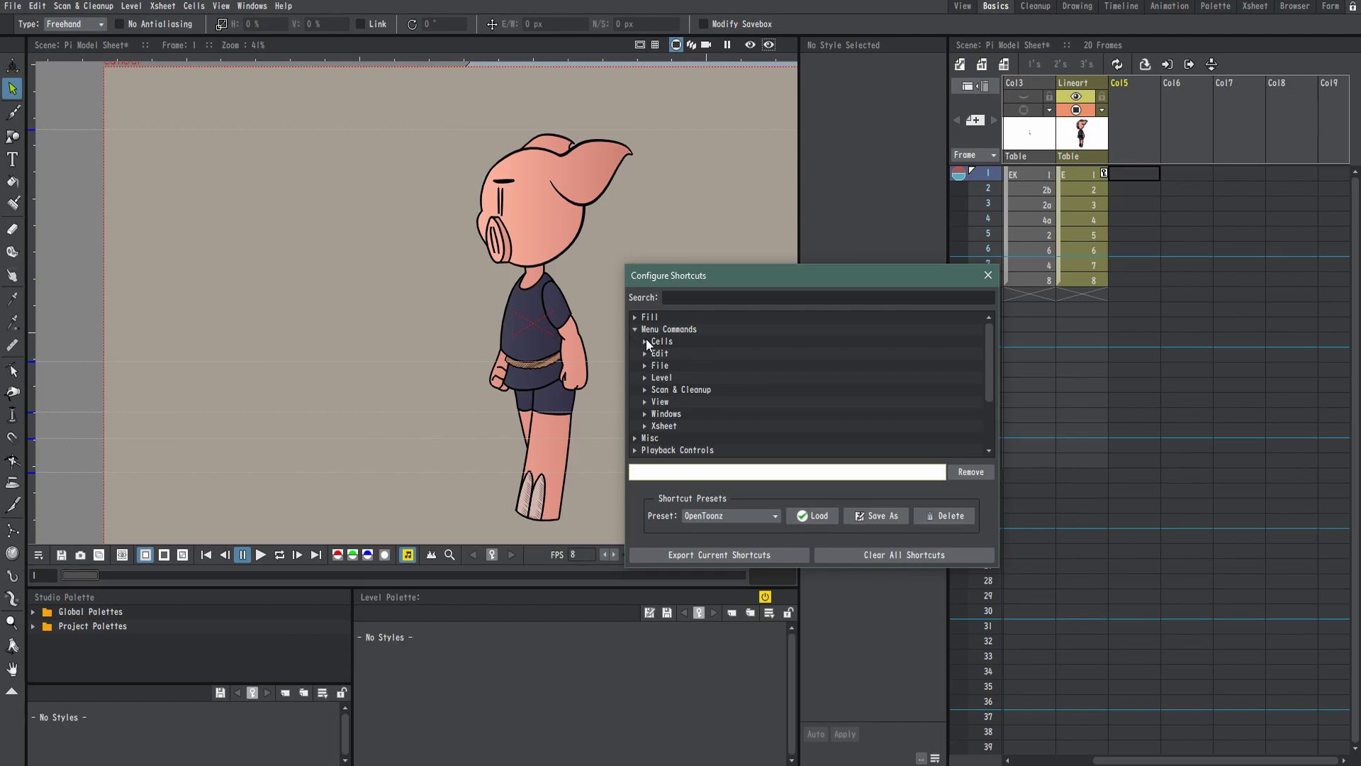
{"action": "left_click", "coordinate": [645, 341]}
{"action": "left_click", "coordinate": [645, 342]}
{"action": "left_click", "coordinate": [645, 342]}
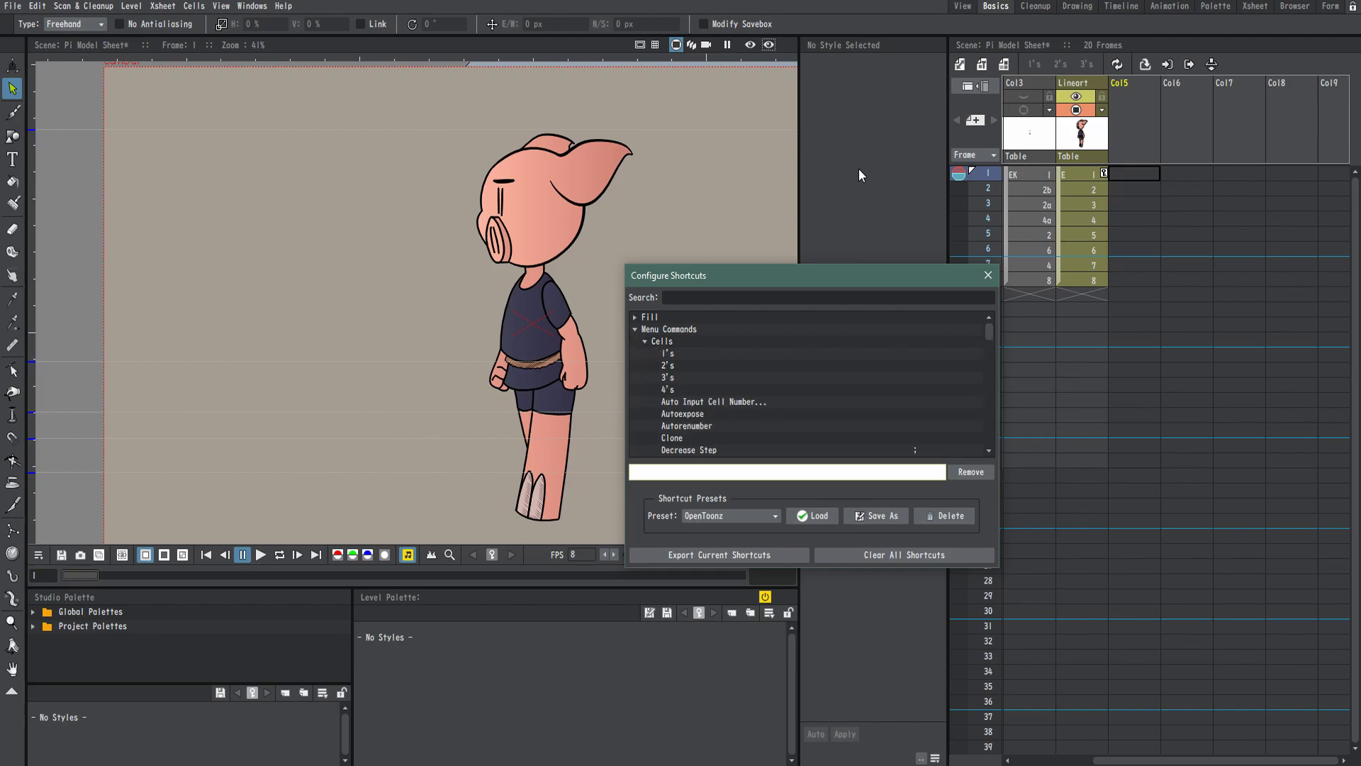
{"action": "scroll", "coordinate": [691, 402], "scroll_direction": "down", "scroll_amount": 10}
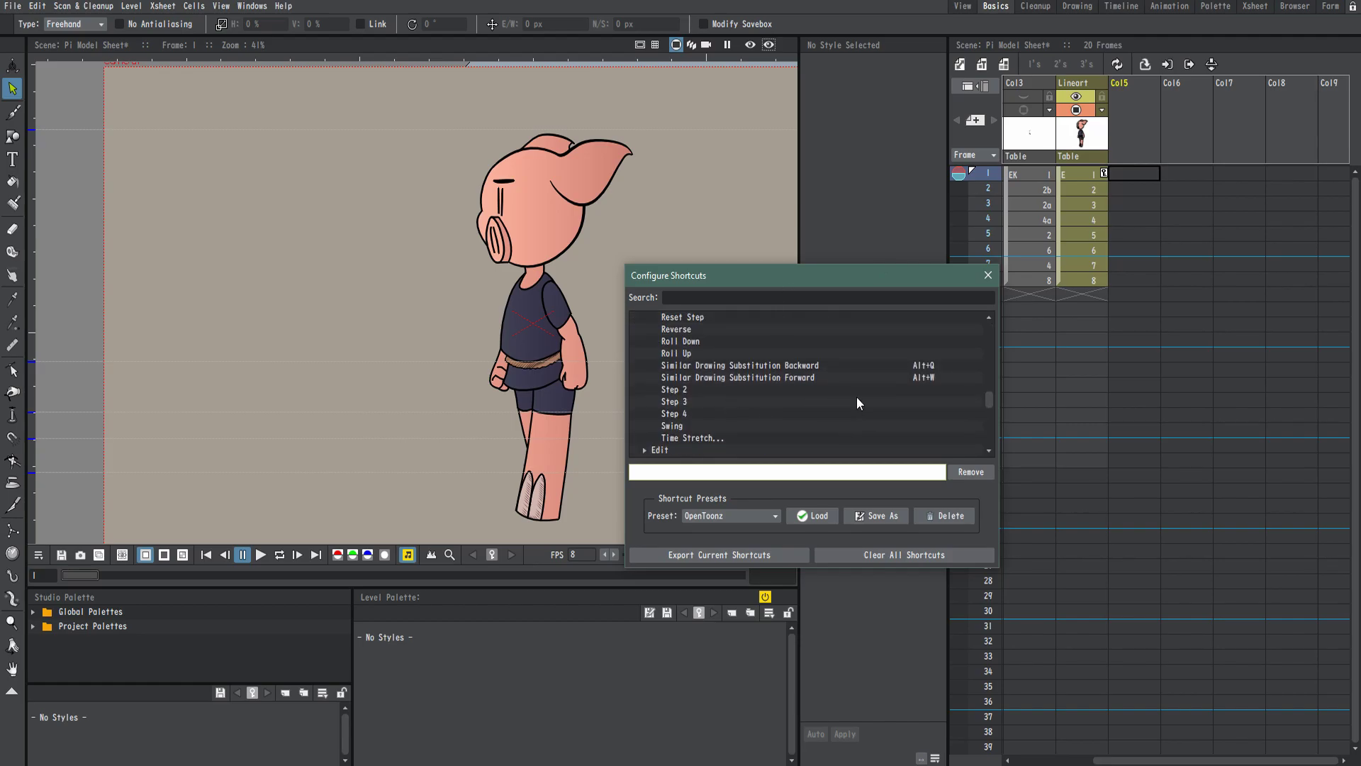
{"action": "scroll", "coordinate": [857, 399], "scroll_direction": "up", "scroll_amount": 10}
{"action": "left_click", "coordinate": [645, 342]}
{"action": "left_click", "coordinate": [644, 353]}
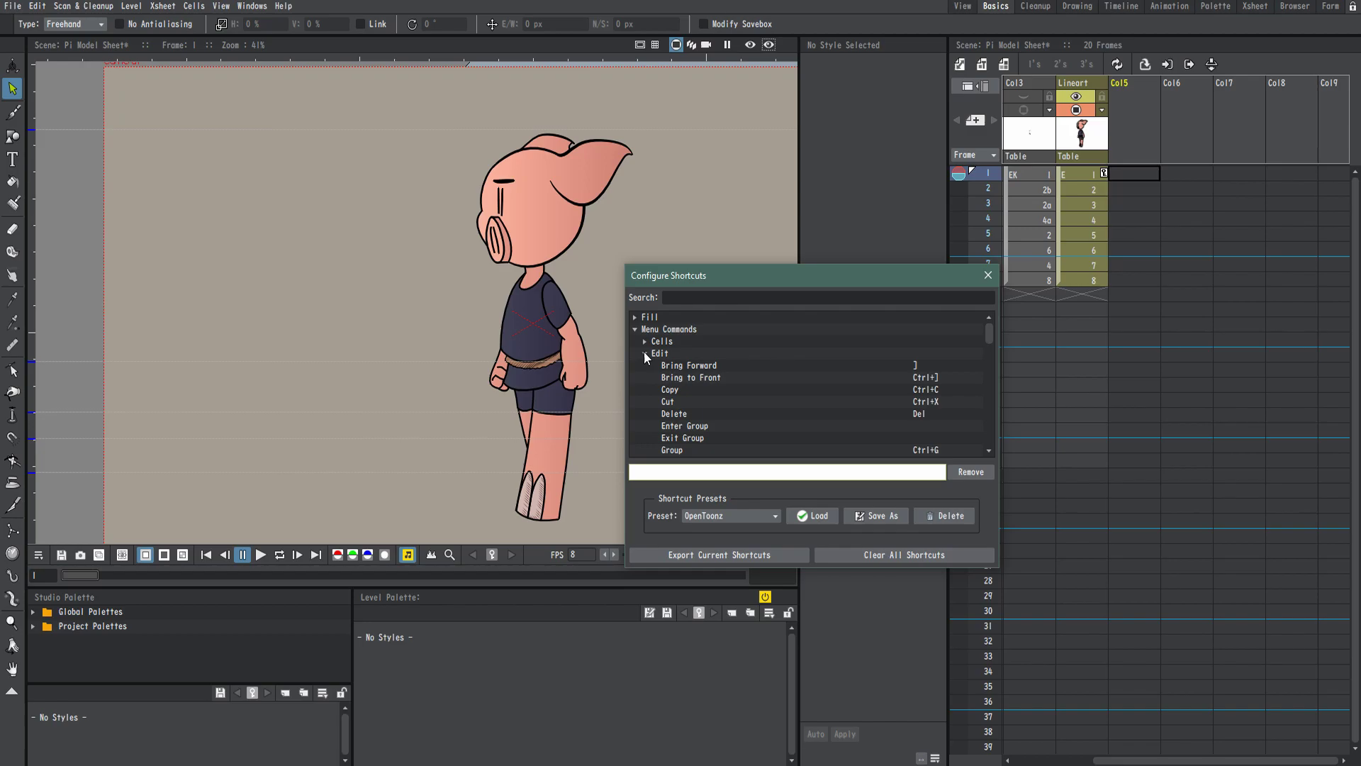
{"action": "scroll", "coordinate": [746, 380], "scroll_direction": "down", "scroll_amount": 10}
{"action": "scroll", "coordinate": [717, 318], "scroll_direction": "up", "scroll_amount": 10}
{"action": "left_click", "coordinate": [645, 353]}
{"action": "left_click", "coordinate": [636, 329]}
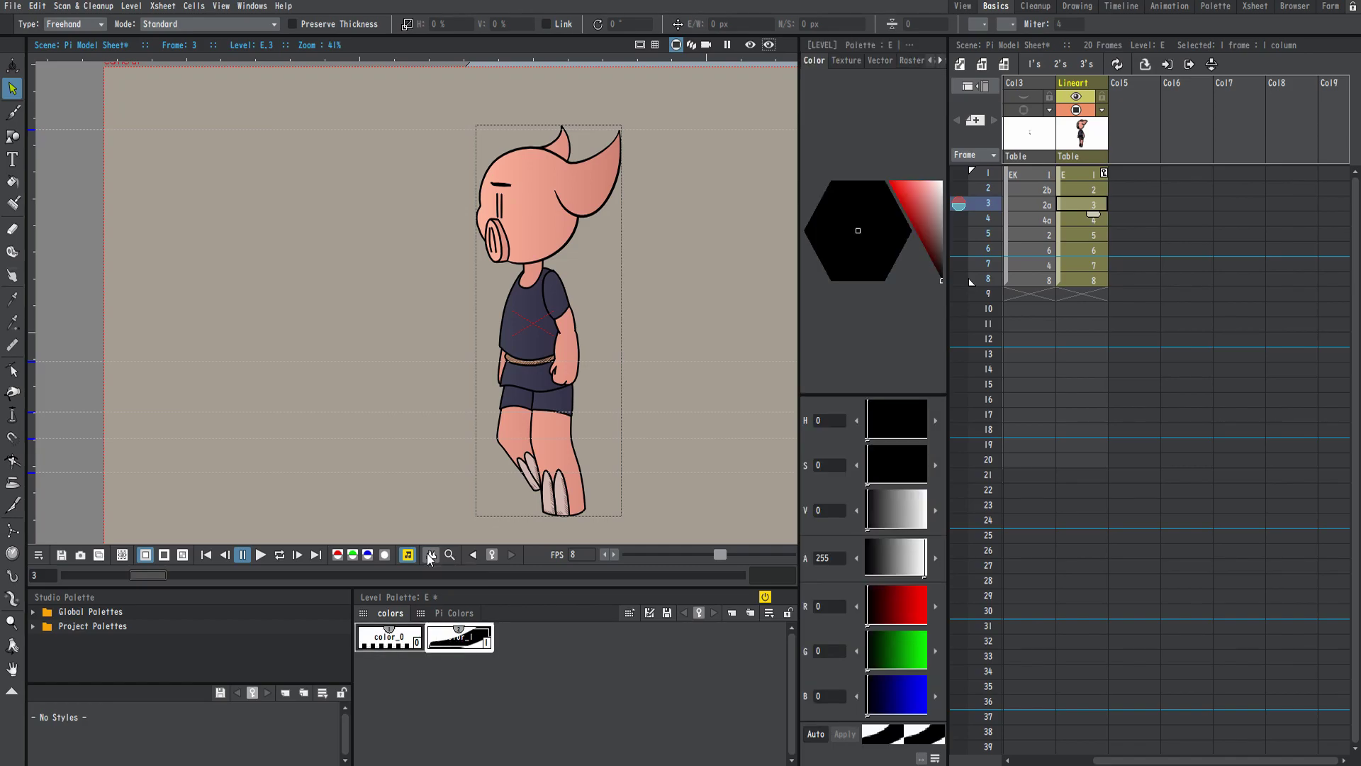
{"action": "key", "text": "b"}
{"action": "mouse_move", "coordinate": [328, 160]}
{"action": "left_mouse_down"}
{"action": "mouse_move", "coordinate": [289, 173]}
{"action": "mouse_move", "coordinate": [284, 408]}
{"action": "mouse_move", "coordinate": [332, 413]}
{"action": "left_mouse_up"}
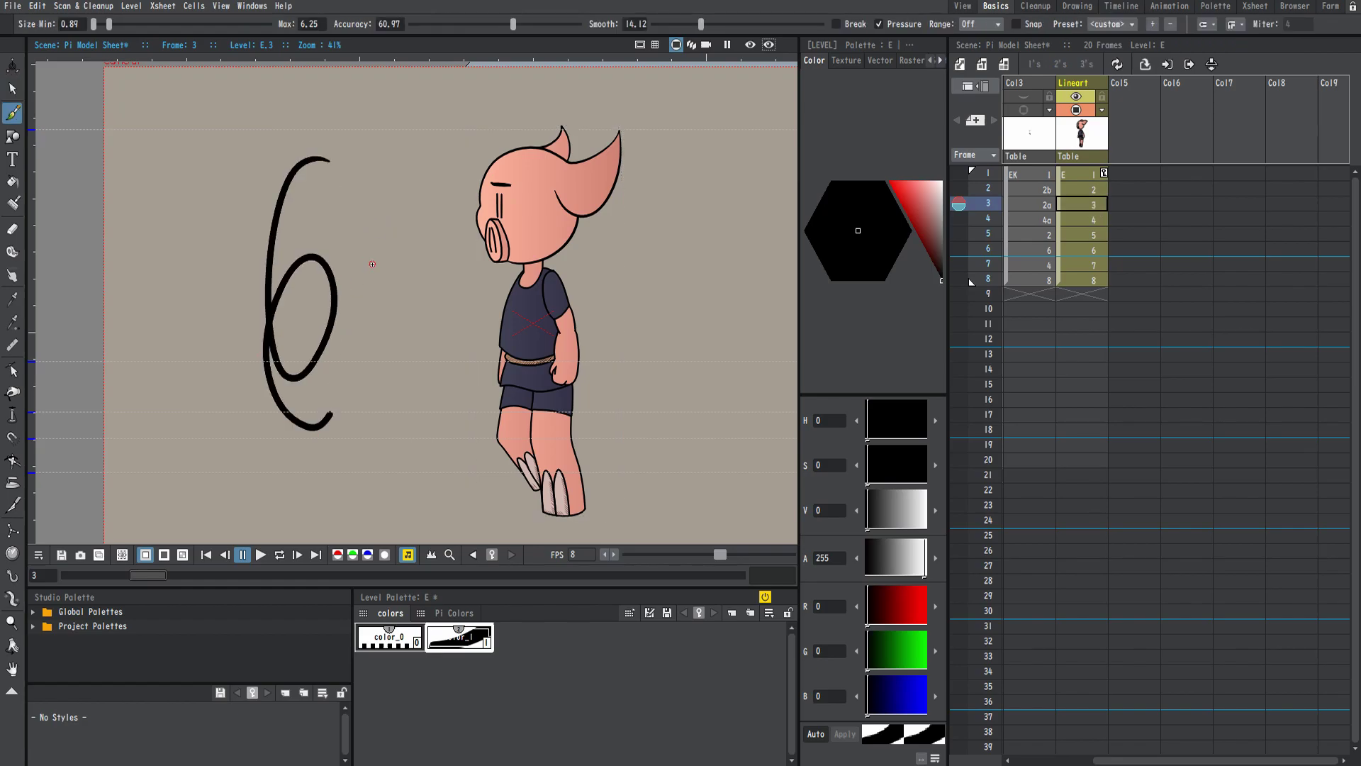
{"action": "mouse_move", "coordinate": [406, 232]}
{"action": "left_mouse_down"}
{"action": "mouse_move", "coordinate": [330, 280]}
{"action": "mouse_move", "coordinate": [284, 383]}
{"action": "mouse_move", "coordinate": [284, 338]}
{"action": "left_mouse_up"}
{"action": "key", "text": "ctrl+z"}
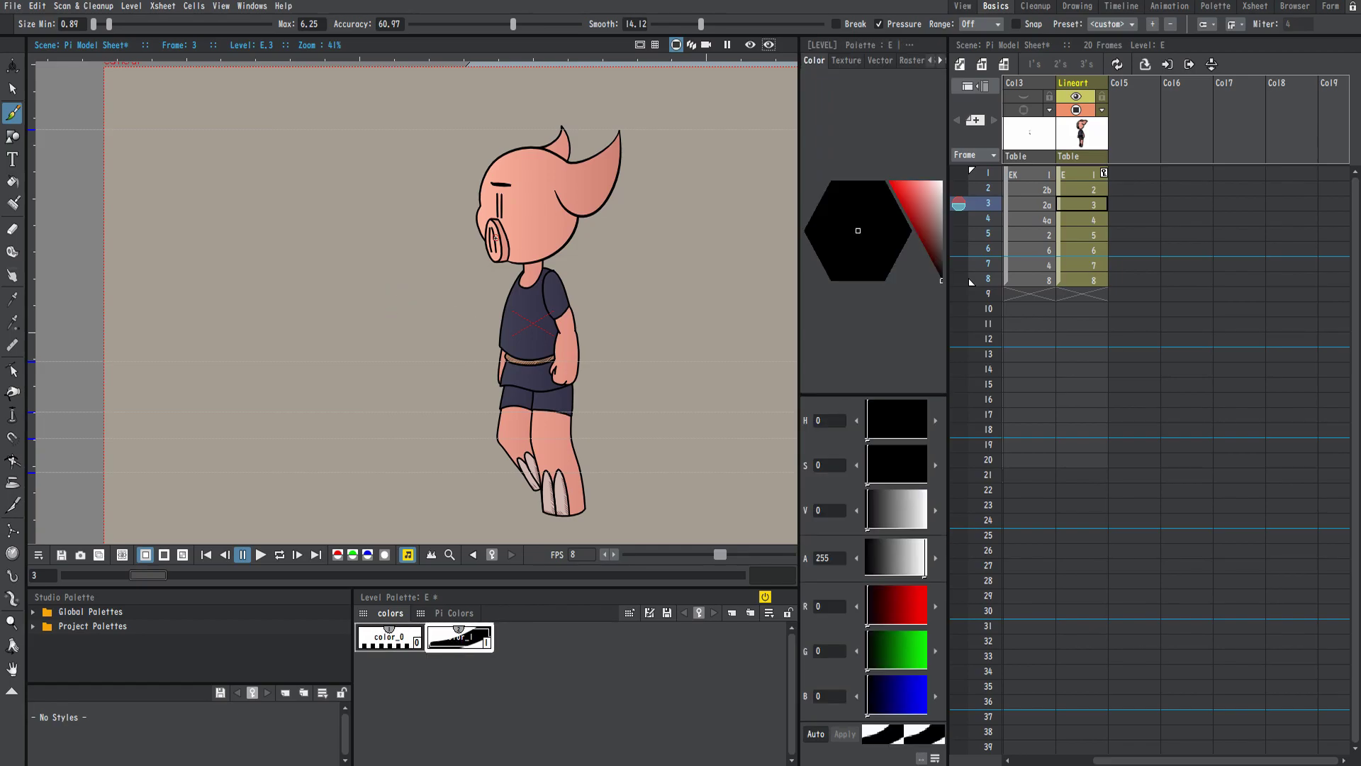
{"action": "left_click_drag", "start_coordinate": [543, 266], "coordinate": [446, 268]}
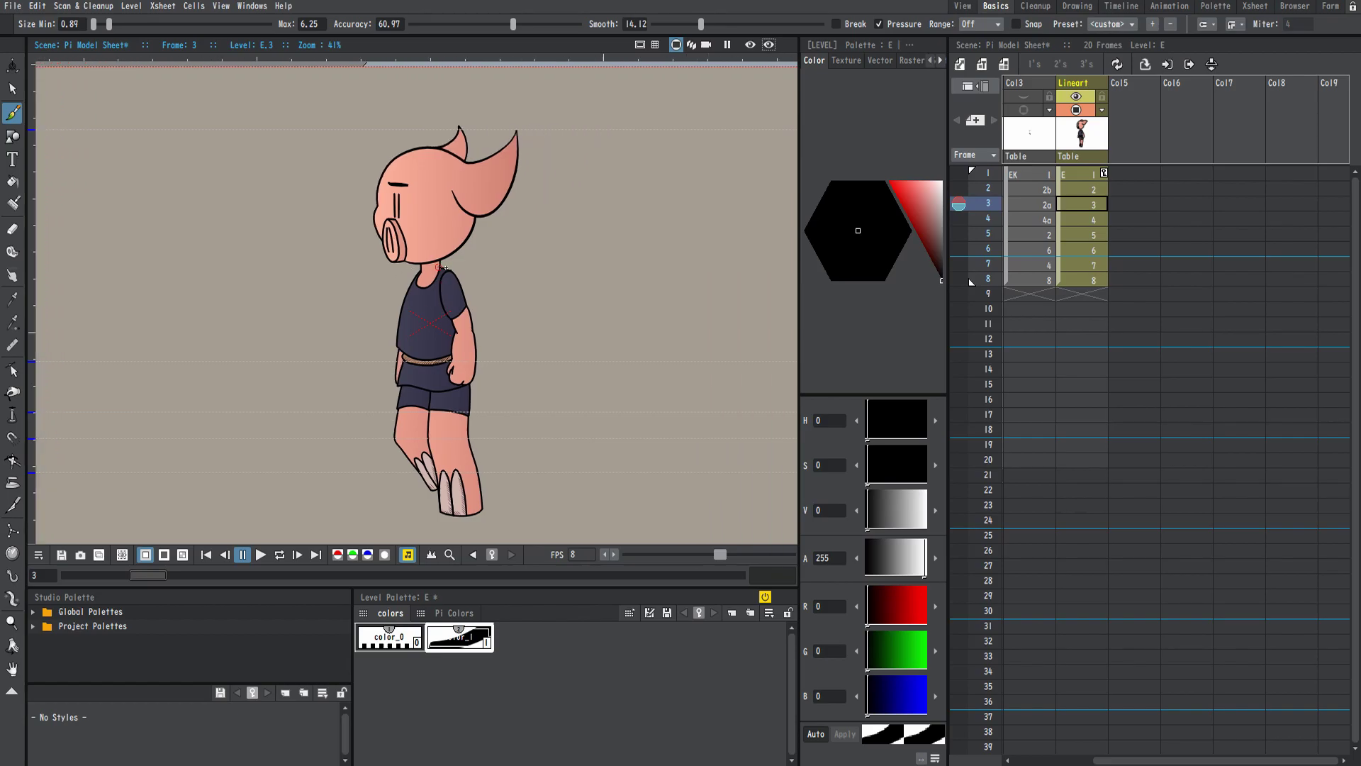
{"action": "left_click", "coordinate": [13, 6]}
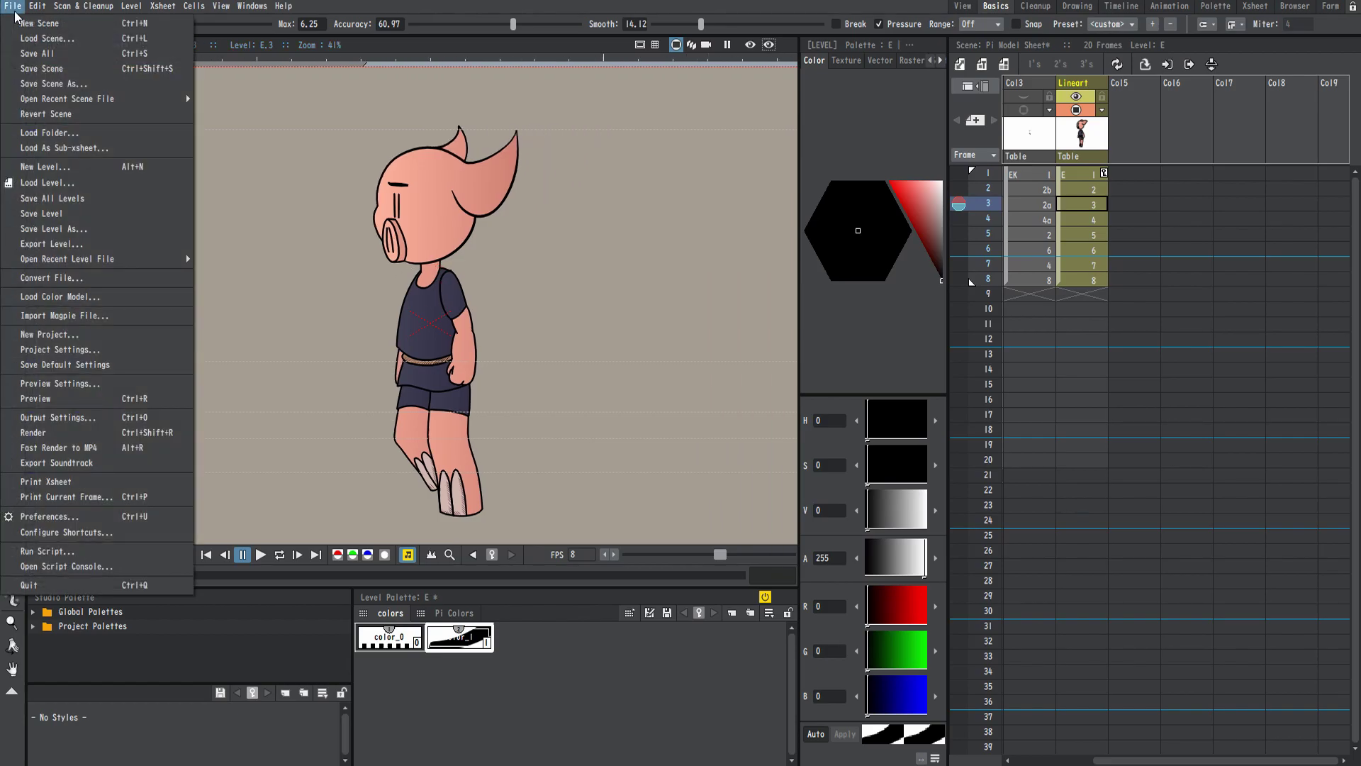
{"action": "left_click", "coordinate": [163, 522]}
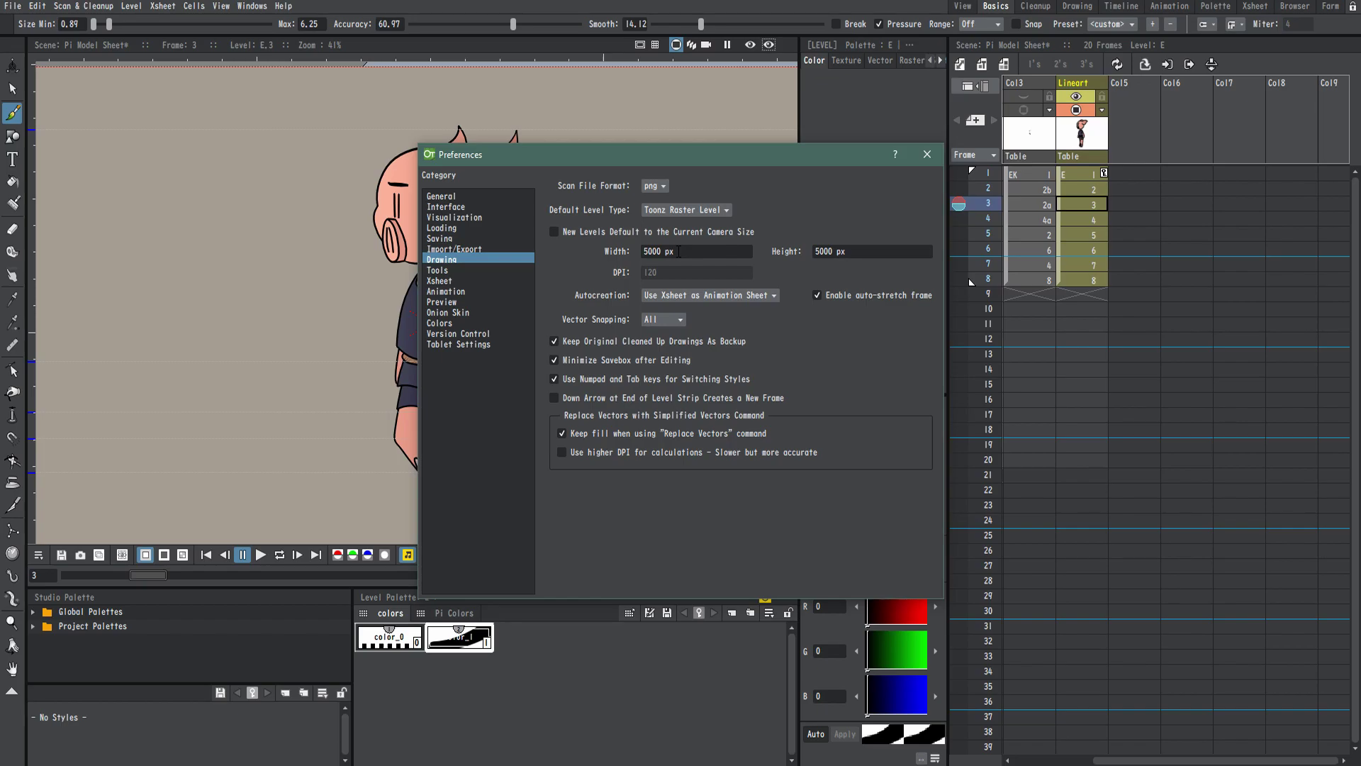
{"action": "scroll", "coordinate": [275, 324], "scroll_direction": "down", "scroll_amount": 4}
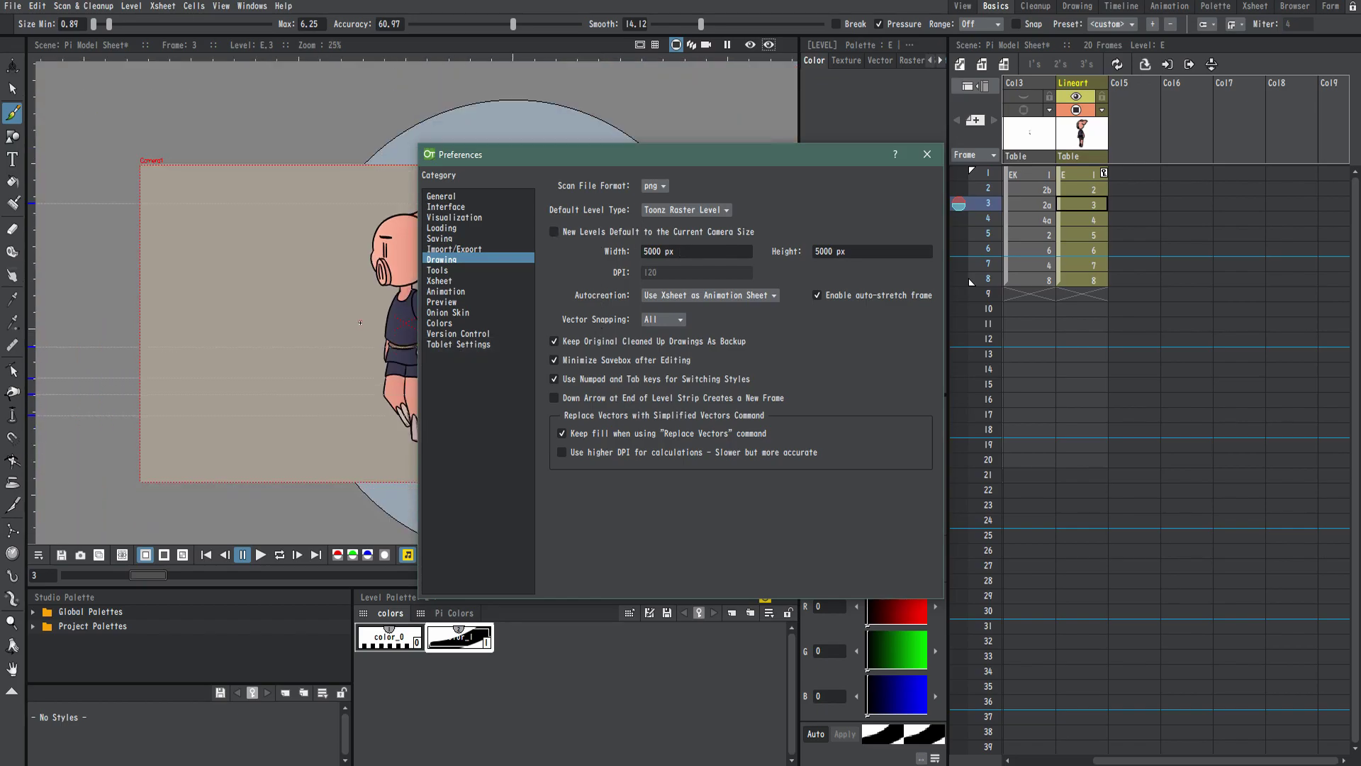
{"action": "scroll", "coordinate": [254, 384], "scroll_direction": "up", "scroll_amount": 3}
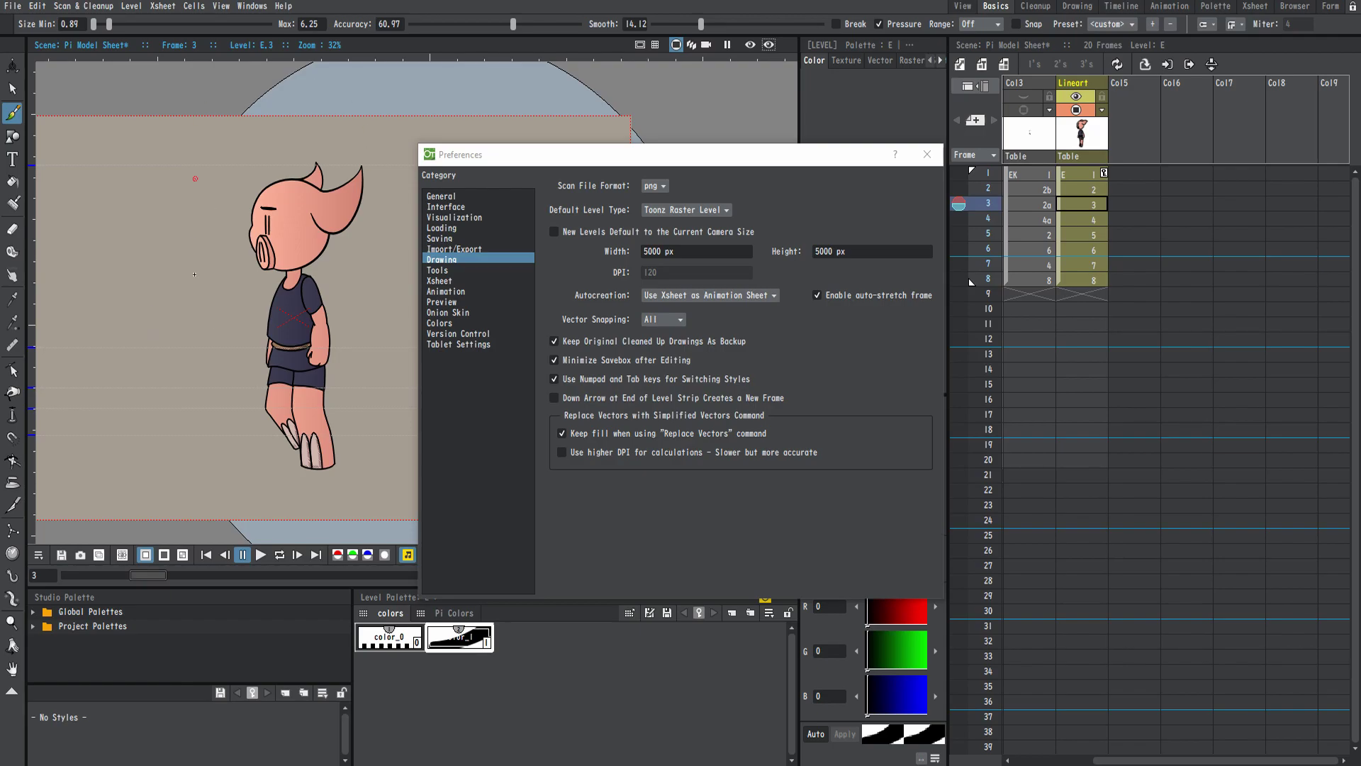
{"action": "scroll", "coordinate": [585, 316], "scroll_direction": "down", "scroll_amount": 1}
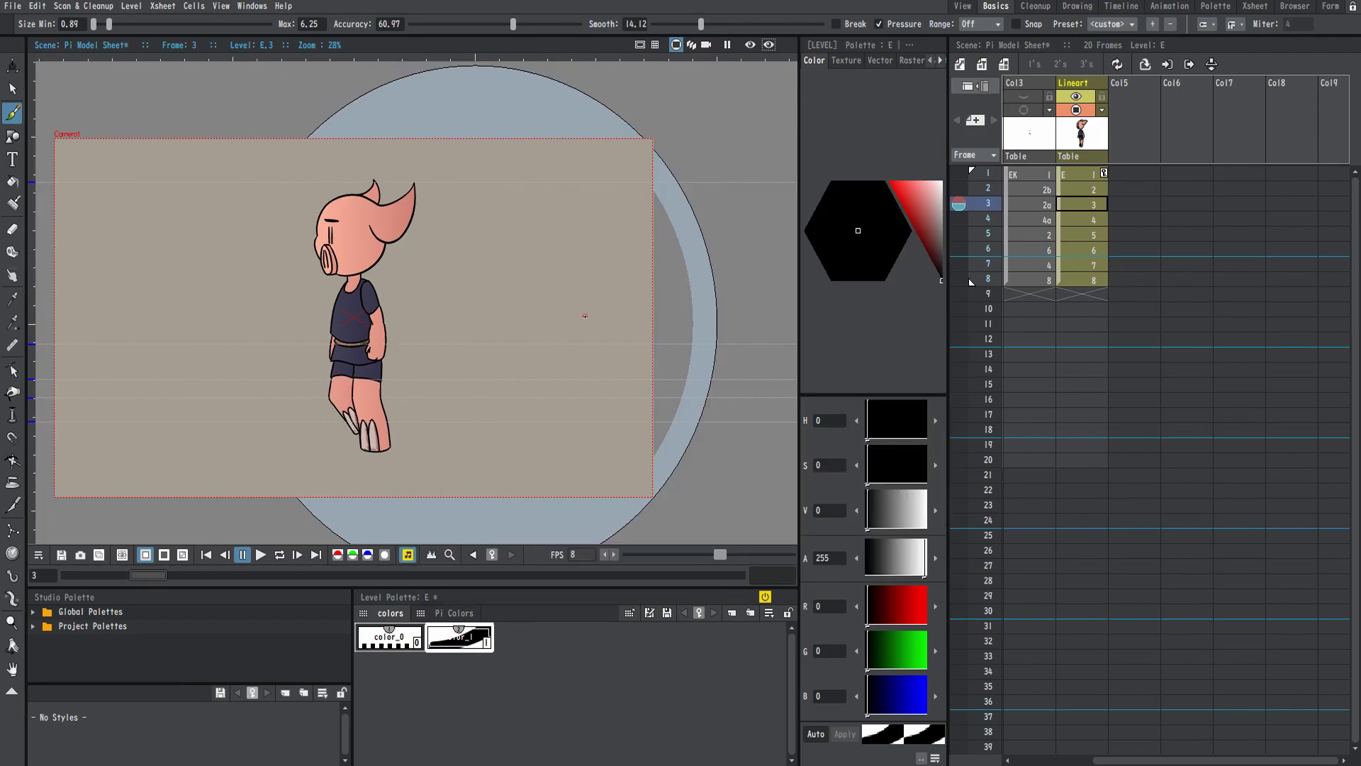